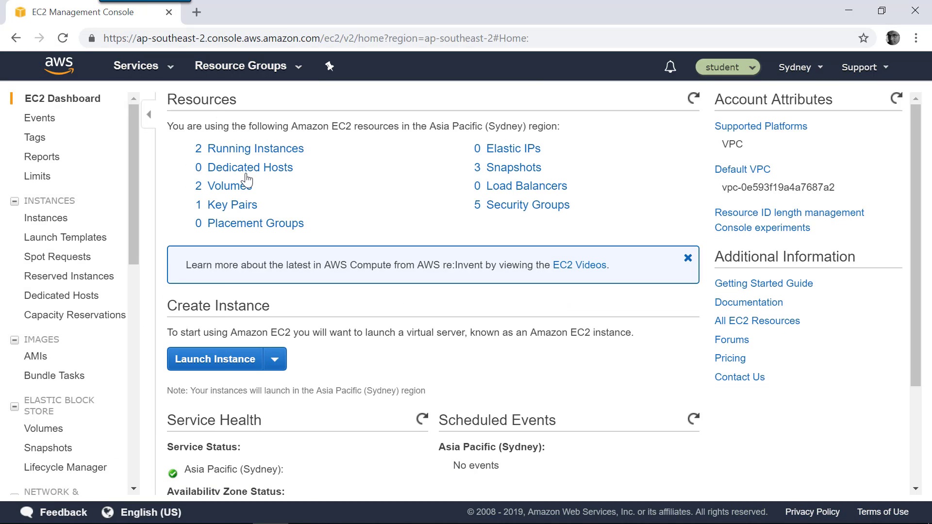
Open the running EC2 instances and remove the Env tag with value Pre-Prod from the BuildMachine instance
left_click(245, 149)
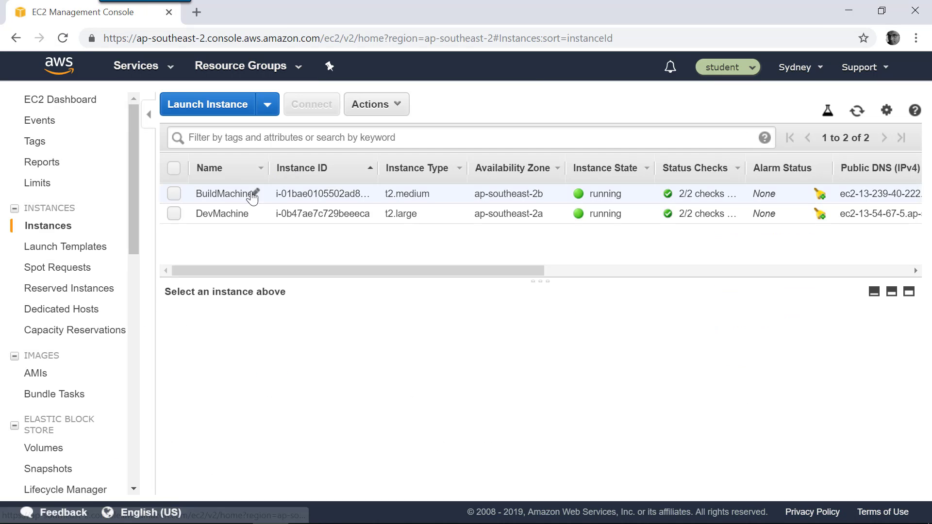
left_click(232, 194)
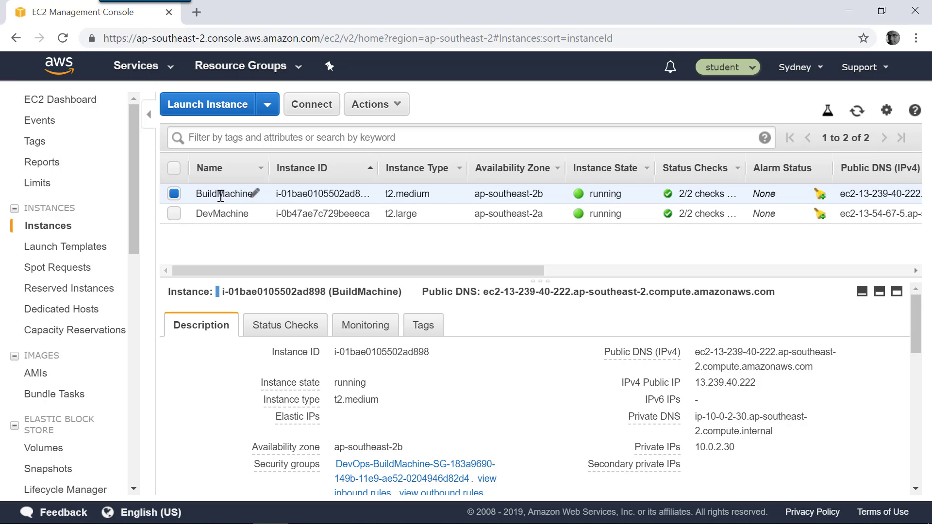
left_click(418, 326)
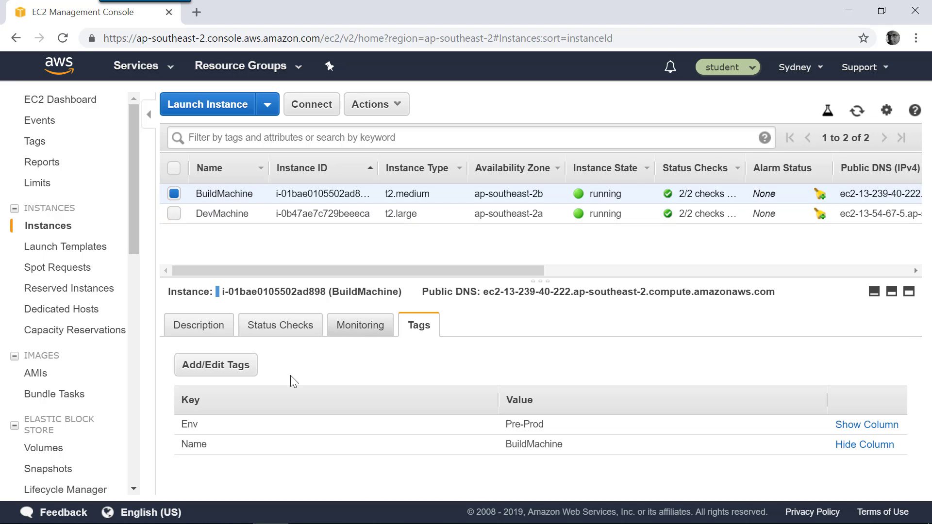
left_click(216, 372)
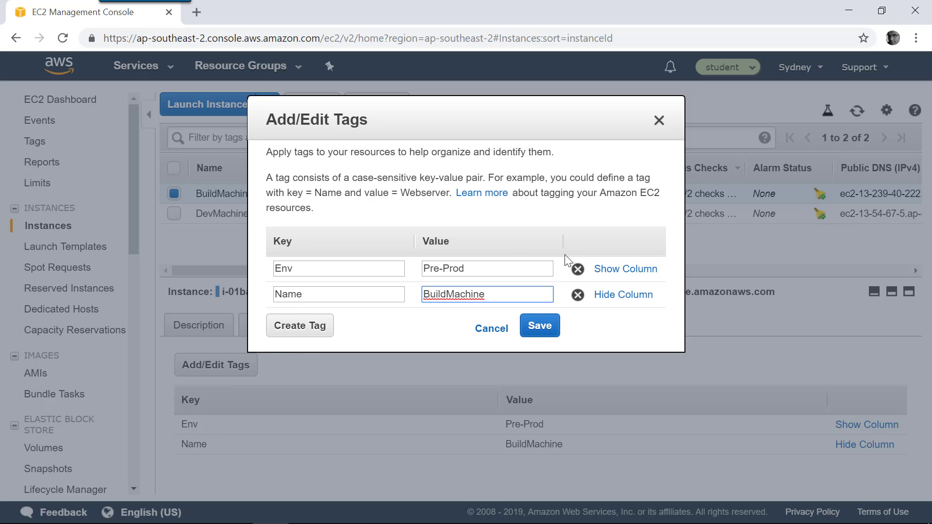
left_click(577, 269)
left_click(541, 299)
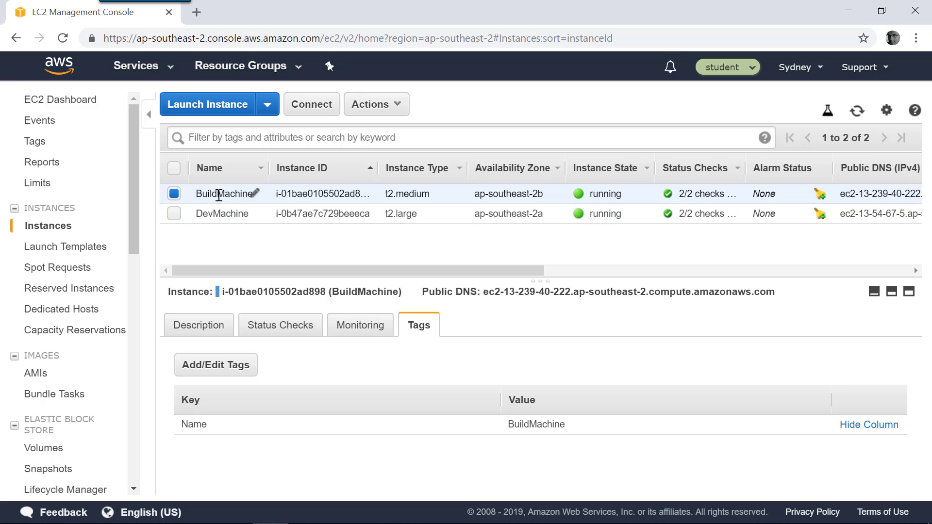
Detach the AmazonS3ReadOnlyAccess policy from the BuildMachine instance's IAM role and return to the instance in the EC2 list
left_click(201, 328)
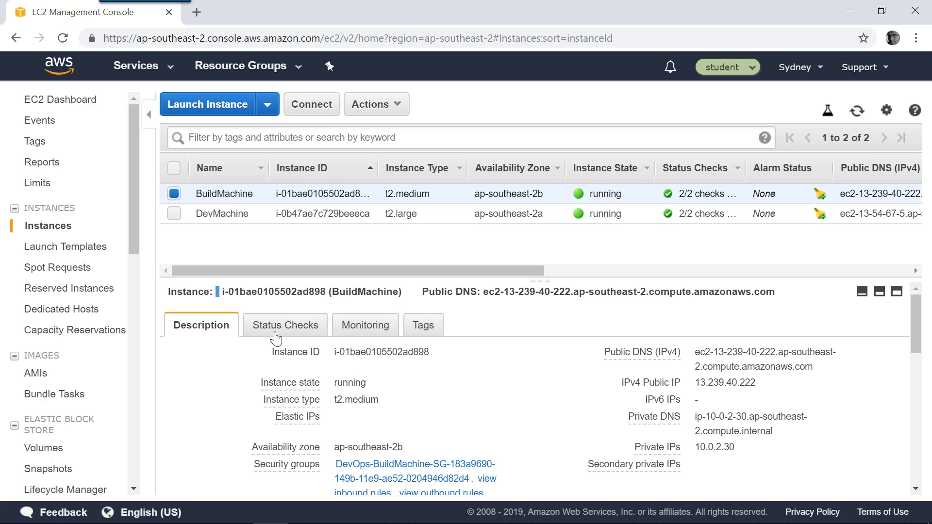
scroll(430, 381, "down", 2)
scroll(429, 381, "down", 2)
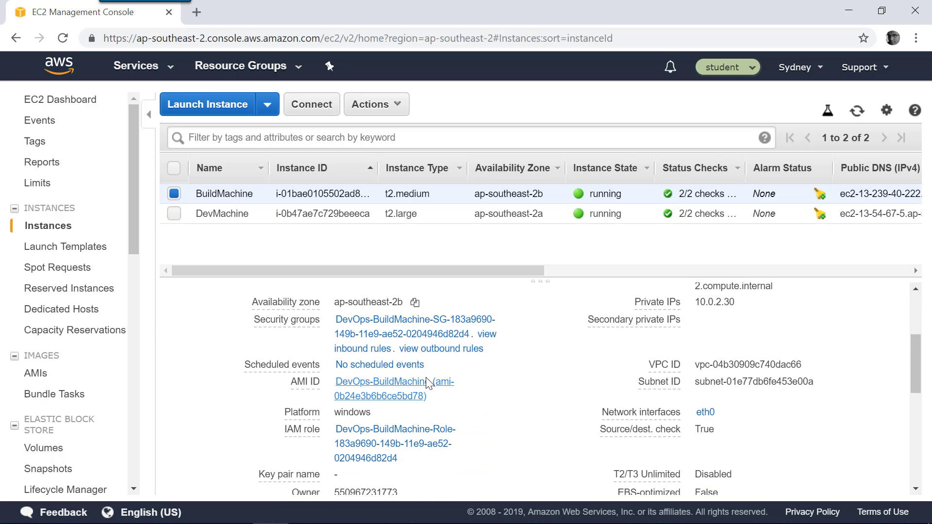
left_click(360, 439)
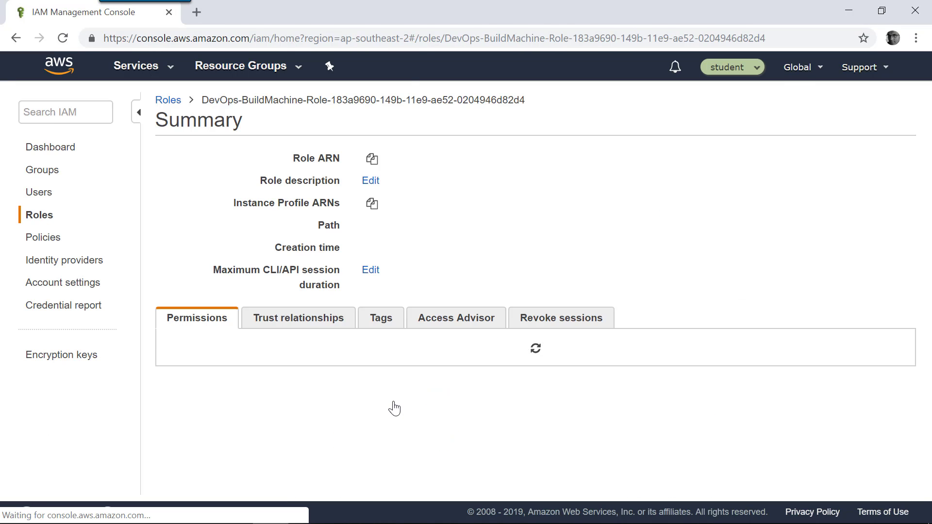
scroll(369, 413, "down", 1)
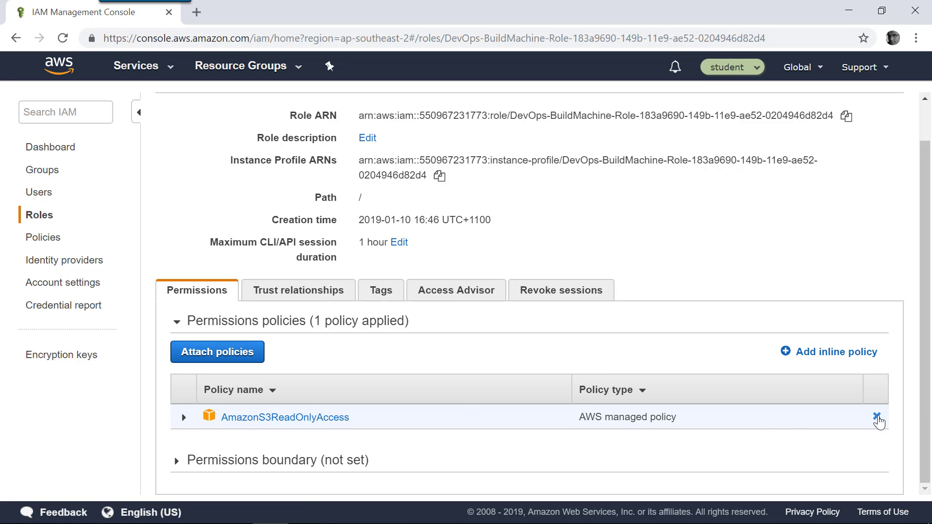
left_click(876, 417)
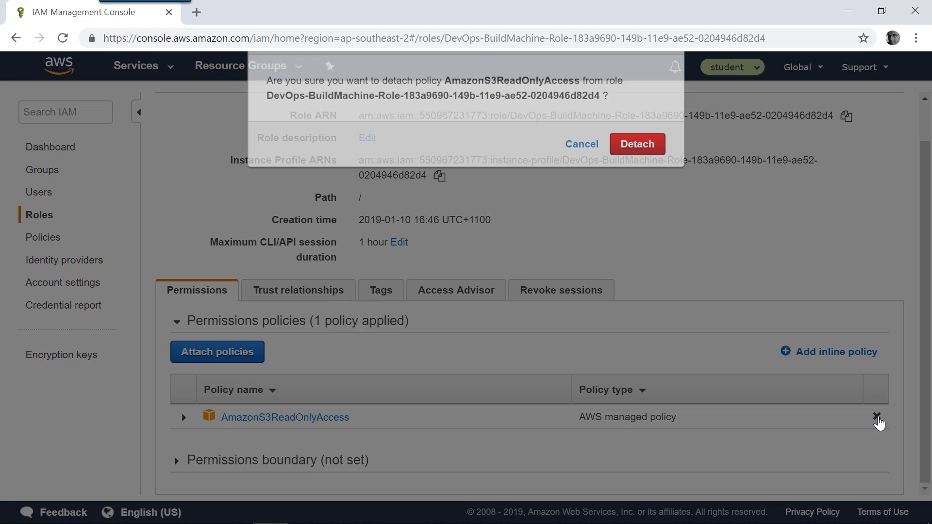
left_click(631, 192)
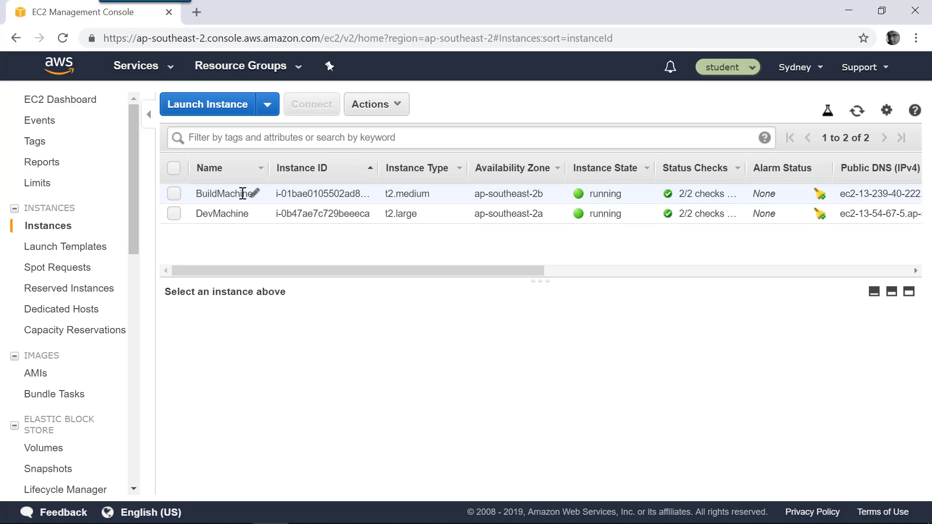
left_click(243, 193)
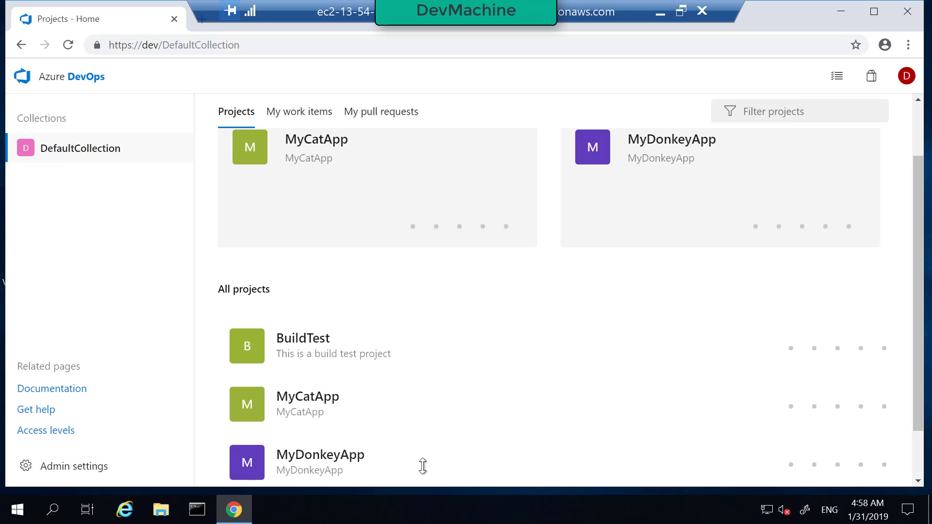
In Azure DevOps on DevMachine, open MyDonkeyApp's MyDonkeyApp-Sample build pipeline for editing and show its S3 Upload task settings
left_click(329, 468)
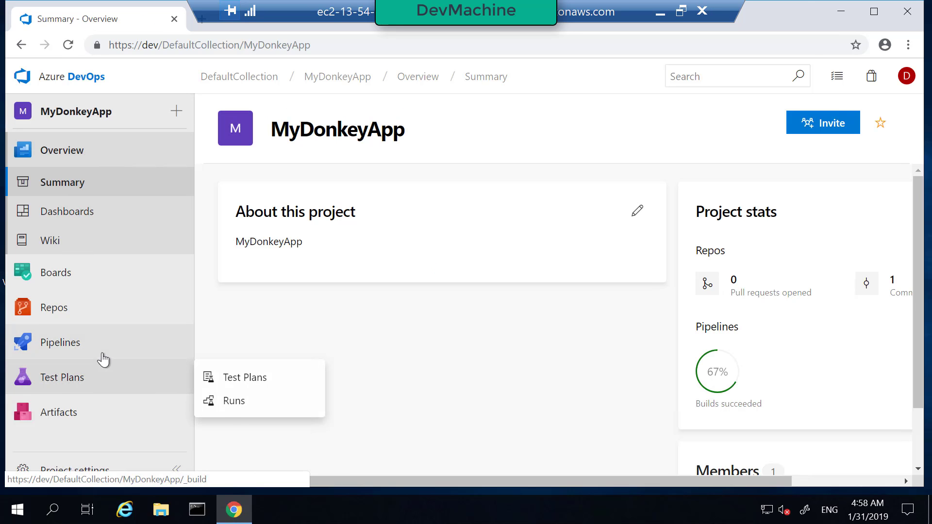
left_click(87, 347)
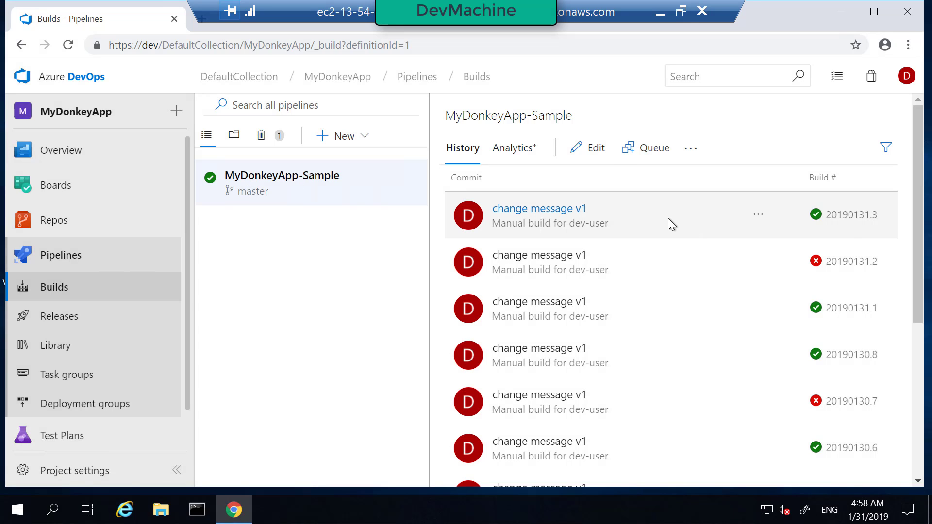
left_click(597, 148)
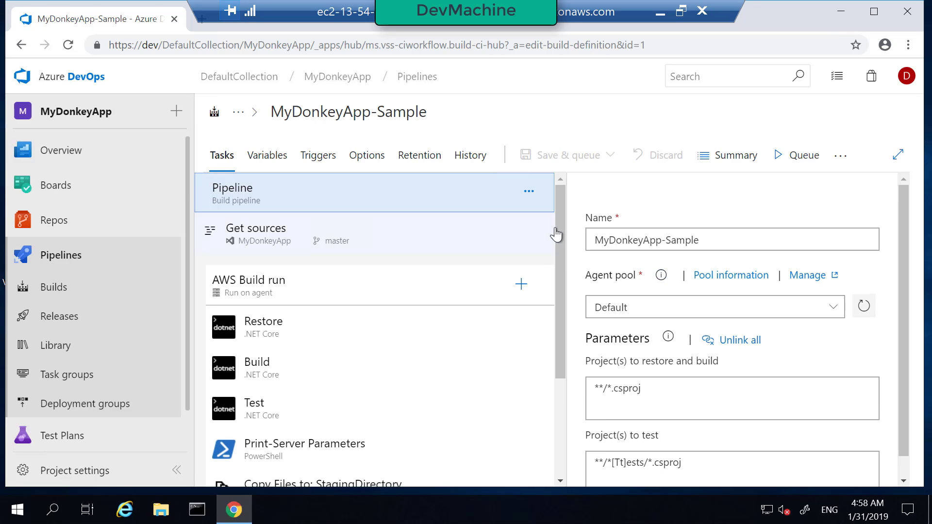
left_click_drag(557, 234, 563, 267)
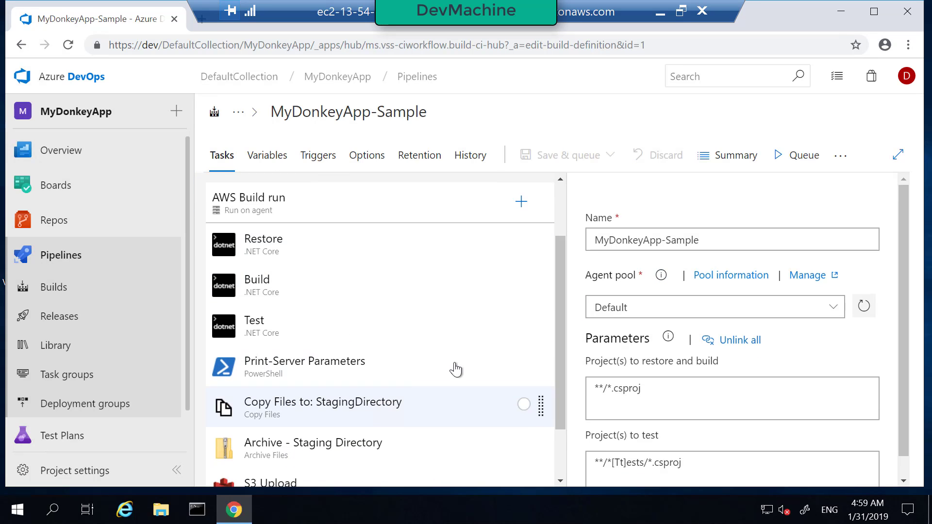
left_click_drag(561, 309, 559, 357)
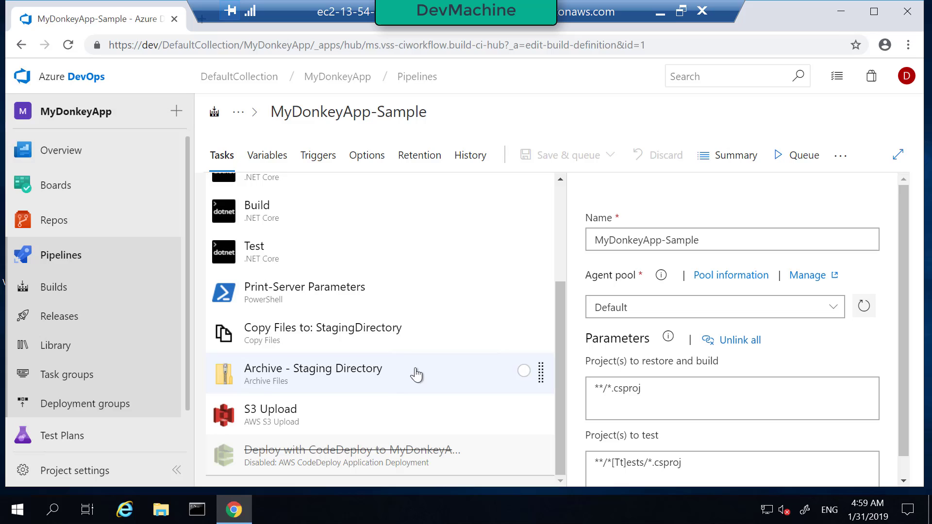
left_click(393, 422)
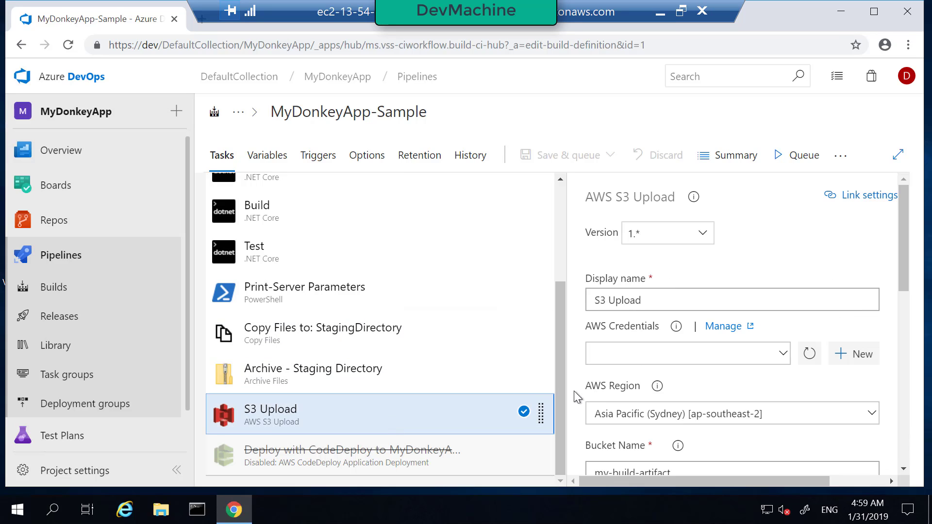
Enable the disabled "Deploy with CodeDeploy" task in its control options
left_click(423, 464)
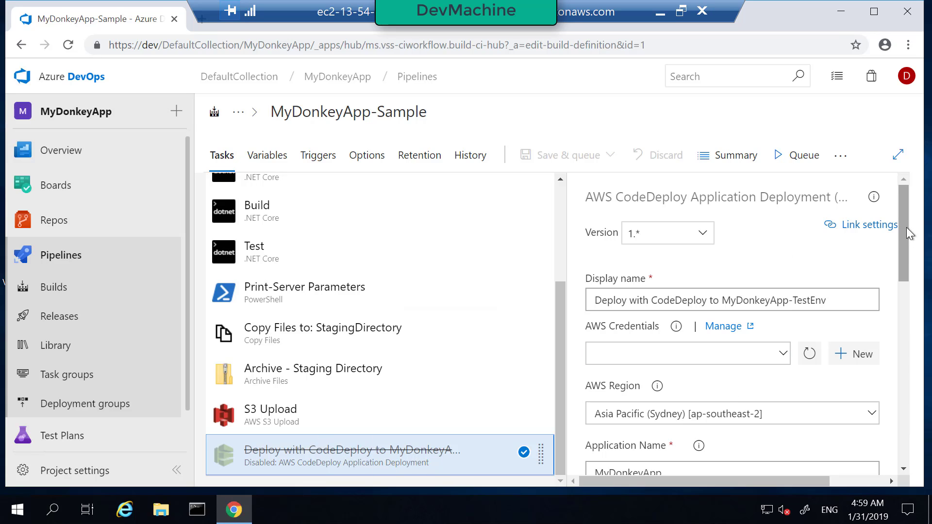
left_click_drag(906, 232, 907, 398)
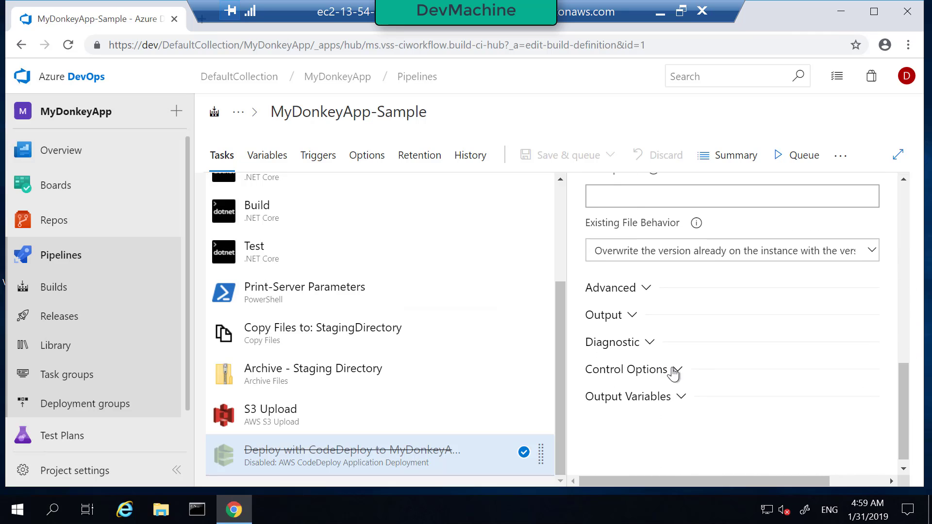
left_click(676, 371)
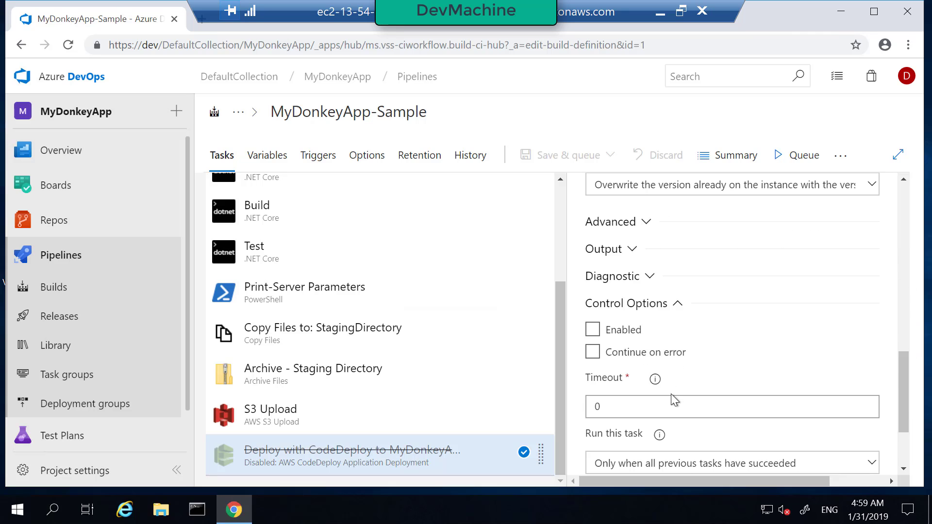
left_click(592, 329)
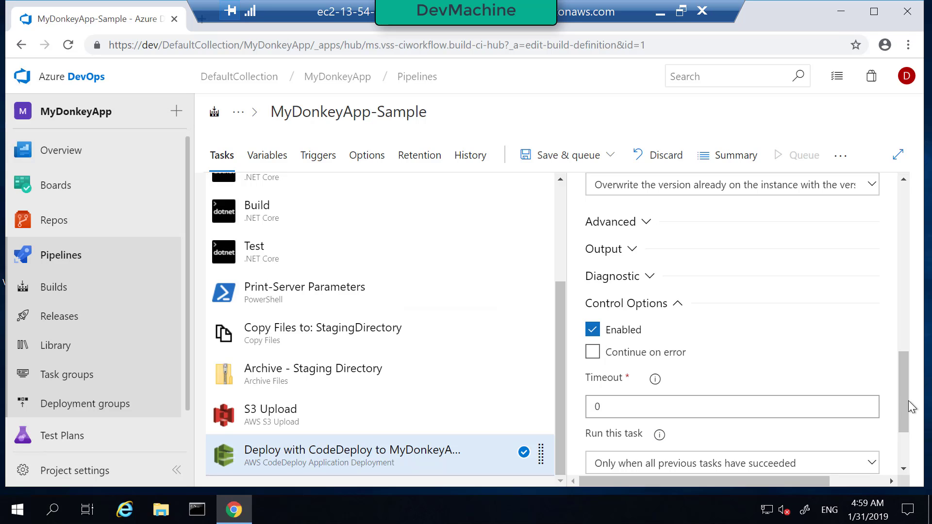
left_click_drag(907, 408, 922, 220)
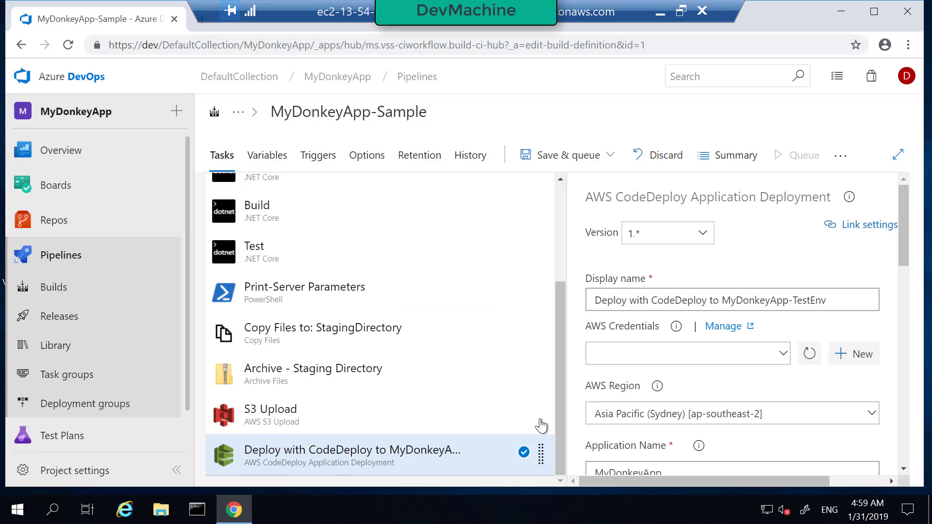
Search the tasks that can be added to the AWS Build run job for "code" and locate AWS CodeDeploy Application Deployment
left_click_drag(558, 434, 552, 345)
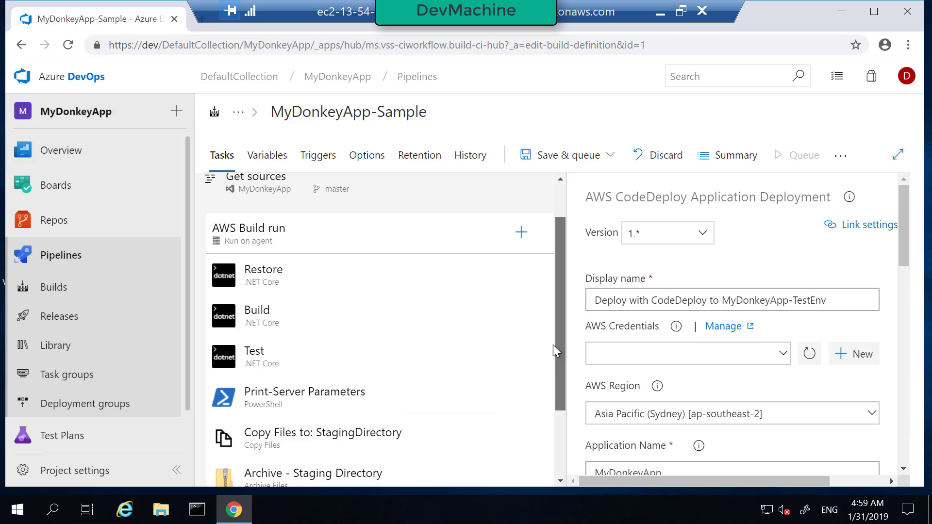
left_click(518, 236)
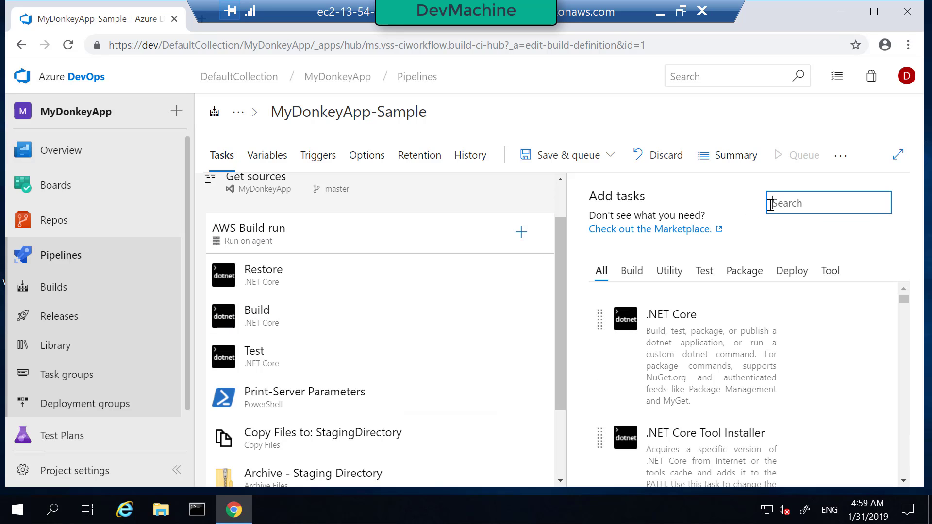
type("code")
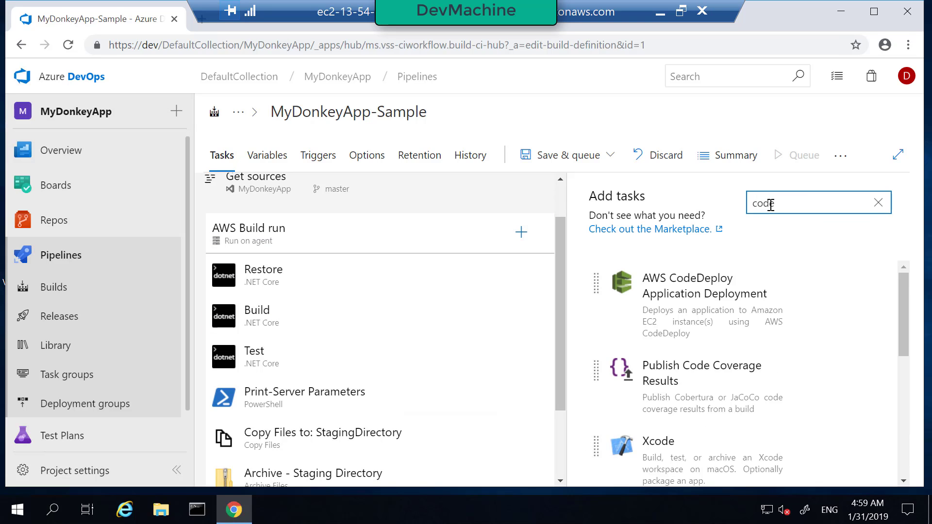
mouse_move(733, 297)
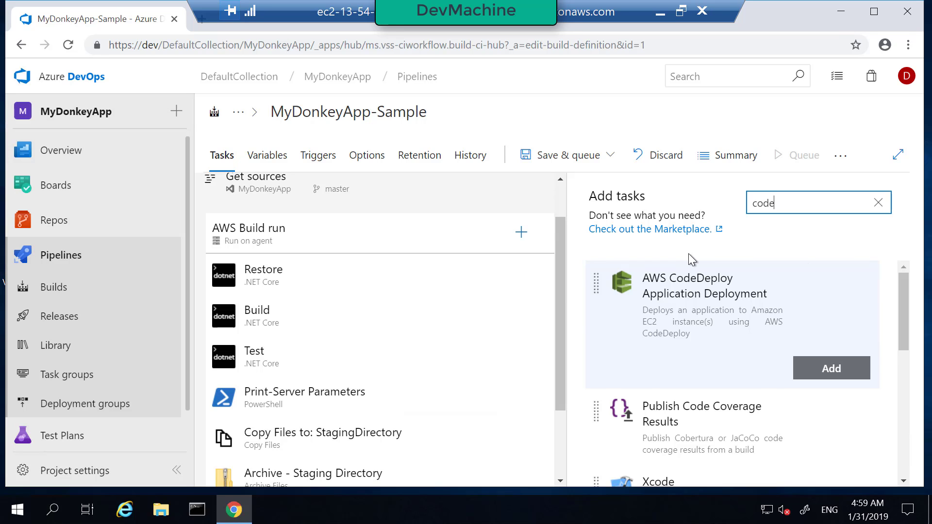
Open the "Deploy with CodeDeploy to MyDonkeyApp-TestEnv" task's settings and check its display name, AWS credentials and AWS region
left_click_drag(558, 251, 561, 319)
left_click(377, 458)
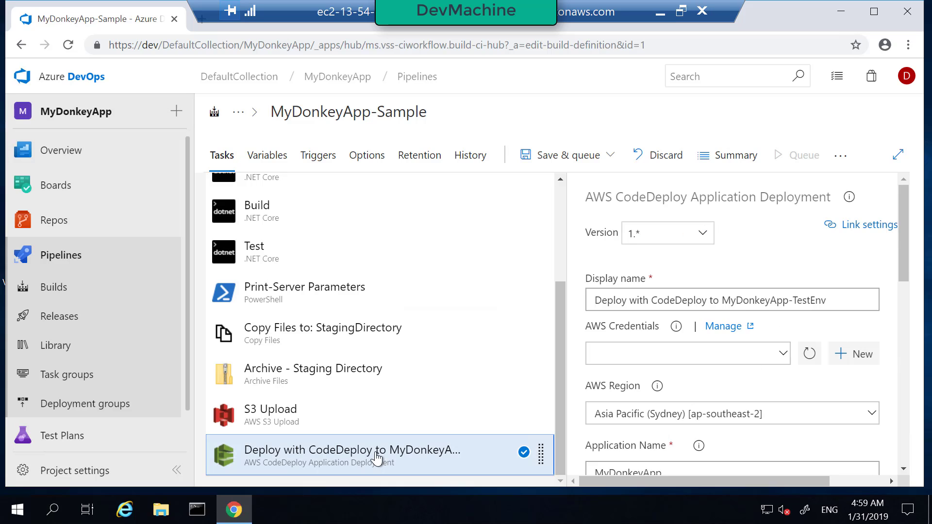
left_click(791, 300)
left_click(830, 299)
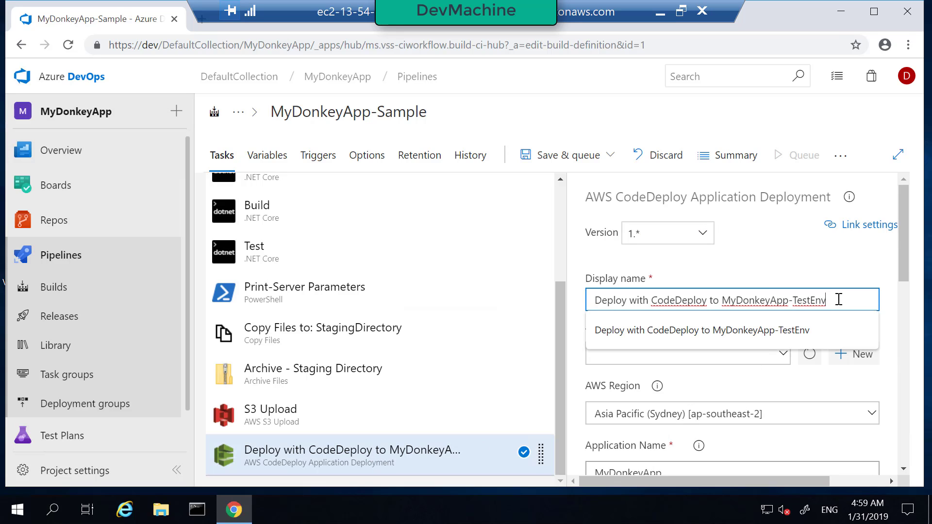
left_click(884, 267)
left_click_drag(904, 244, 908, 269)
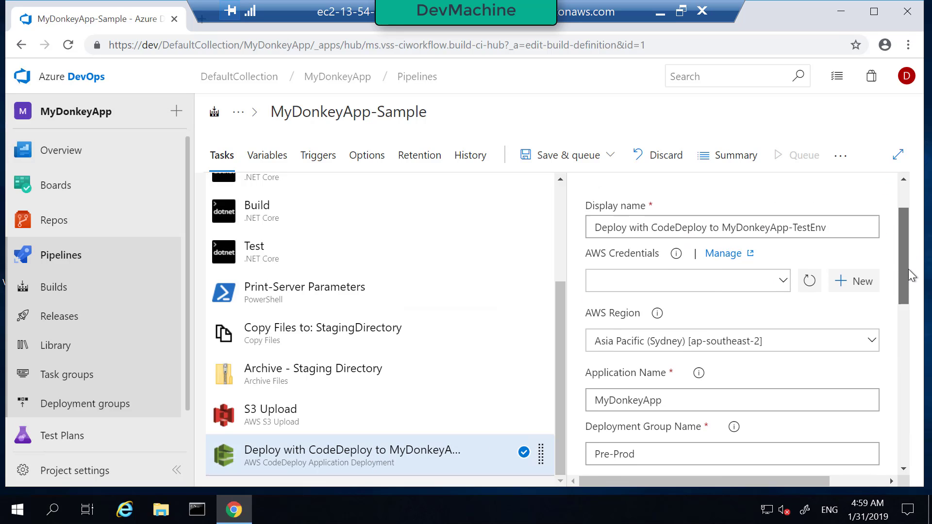
left_click(698, 270)
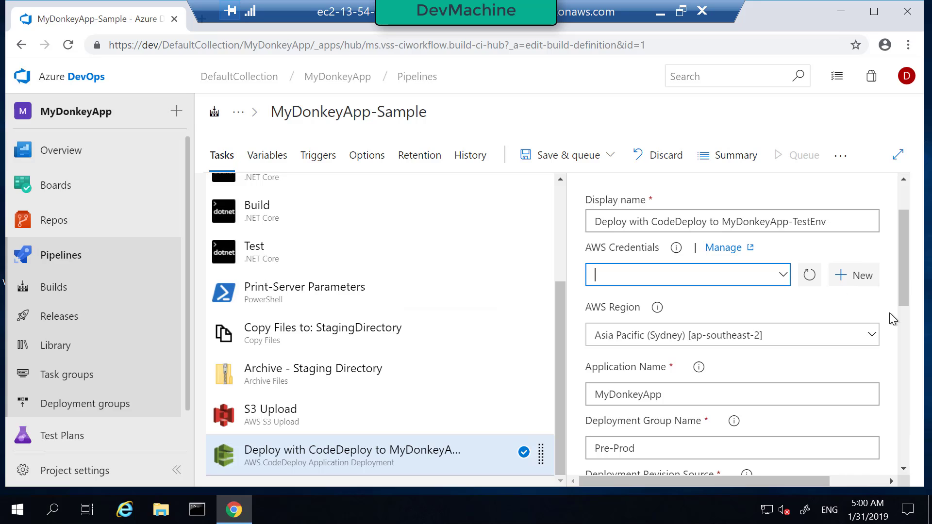
left_click_drag(902, 276, 903, 303)
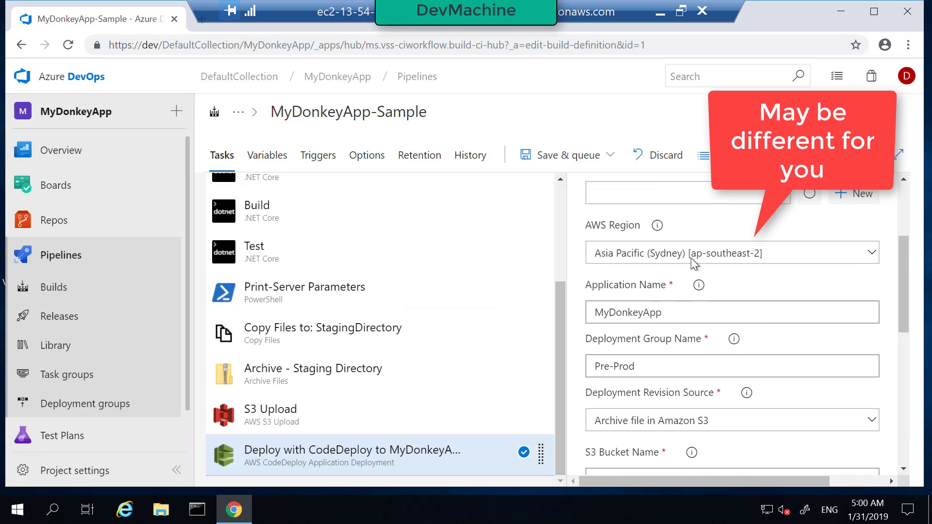
left_click(717, 253)
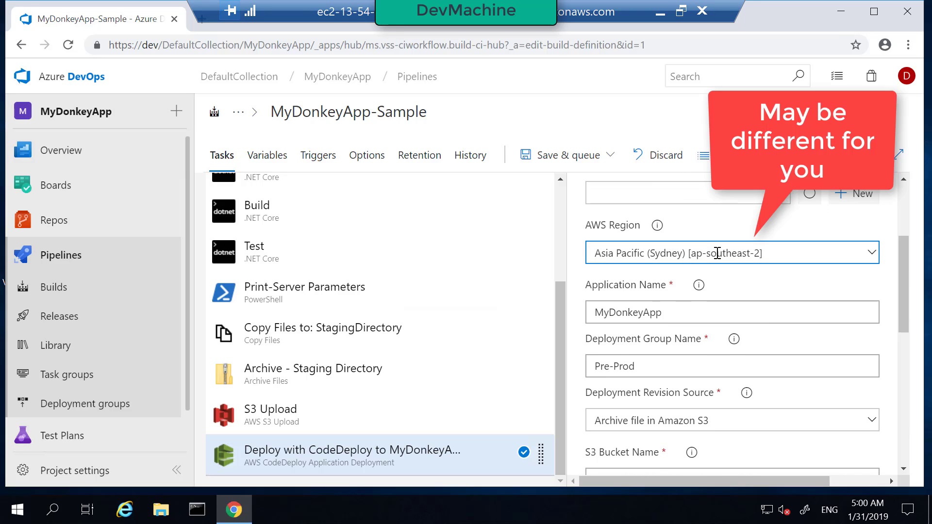
left_click(775, 255)
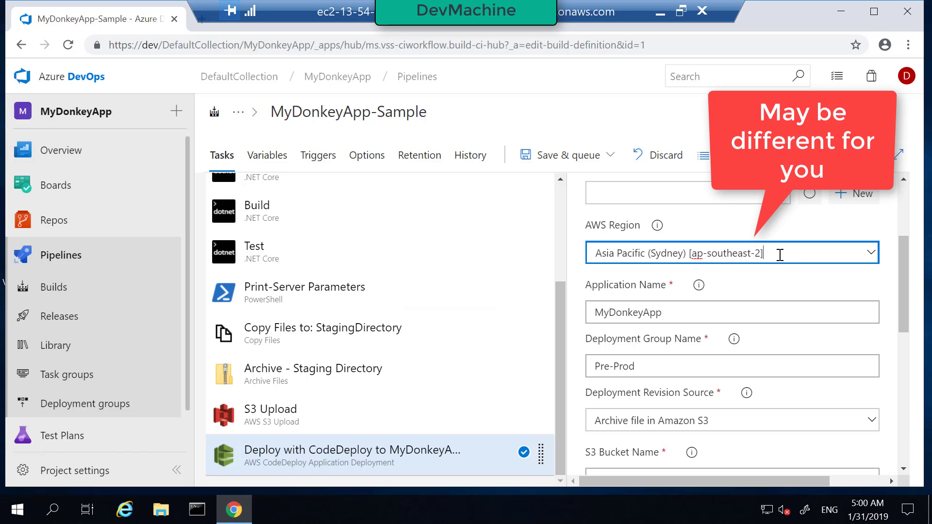
left_click_drag(905, 259, 905, 278)
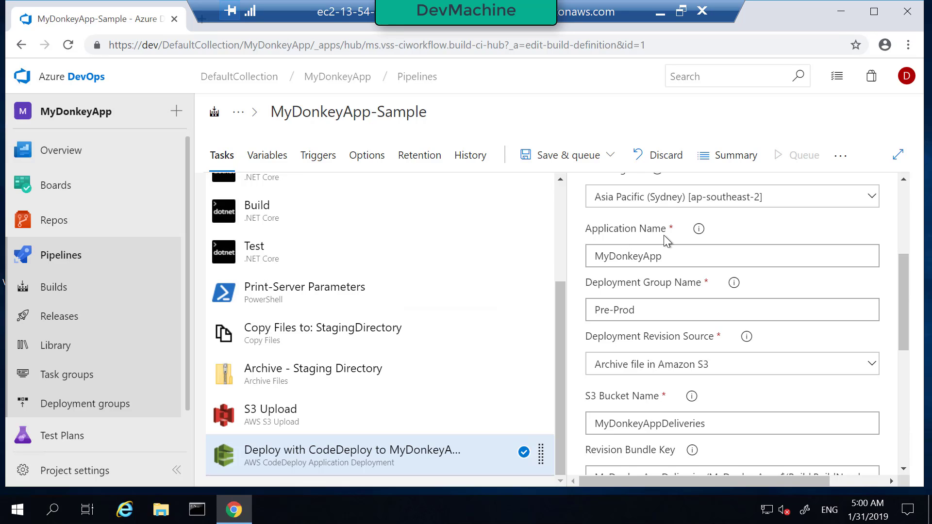
Switch to the AWS Management Console, find the CodeDeploy service and open the MyDonkeyApp-Test application
left_click(684, 255)
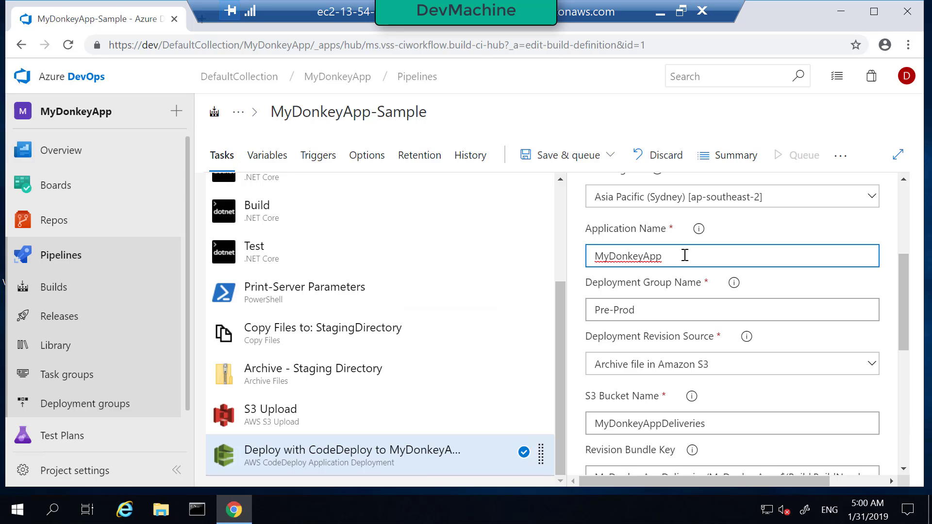
left_click(660, 14)
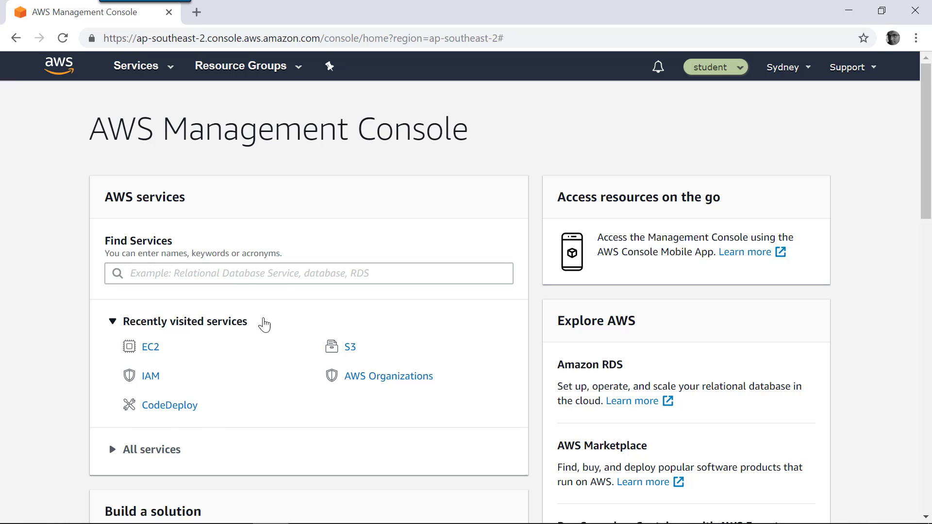
left_click(236, 273)
type("c")
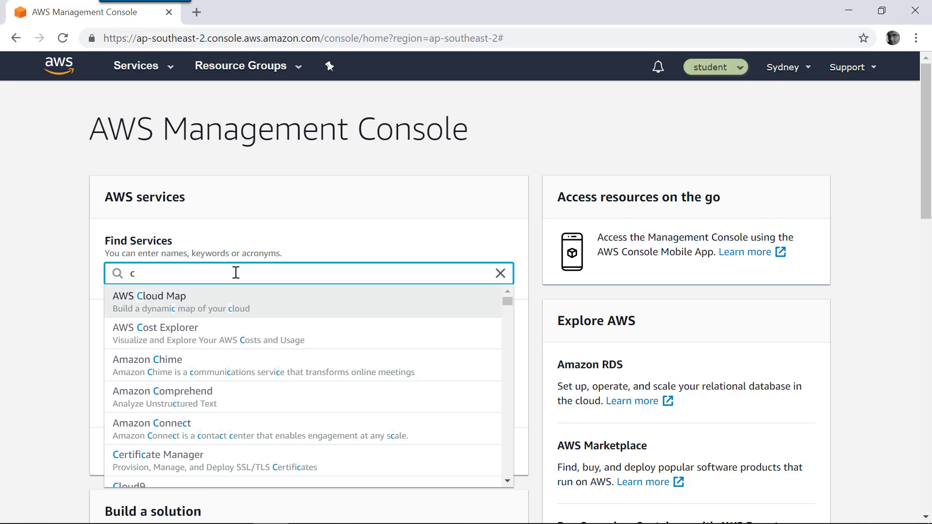
type("ode")
left_click(191, 362)
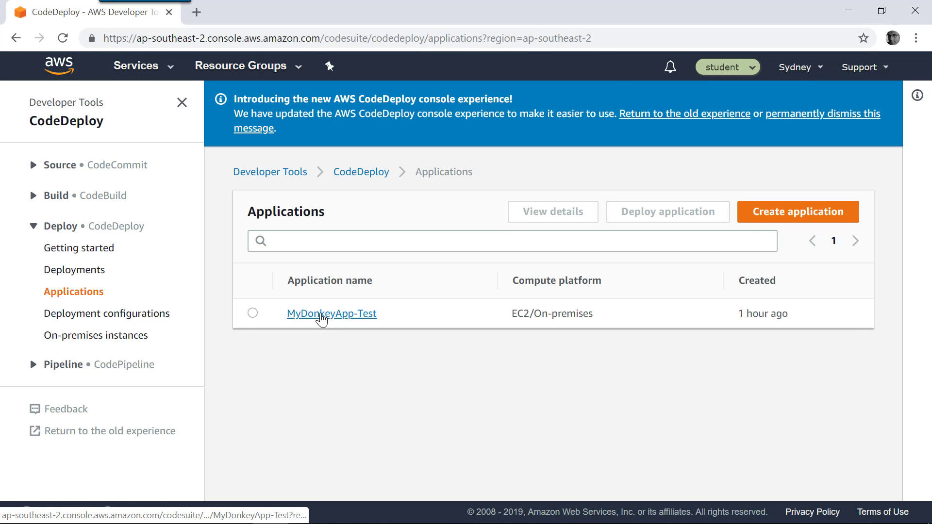
left_click(321, 317)
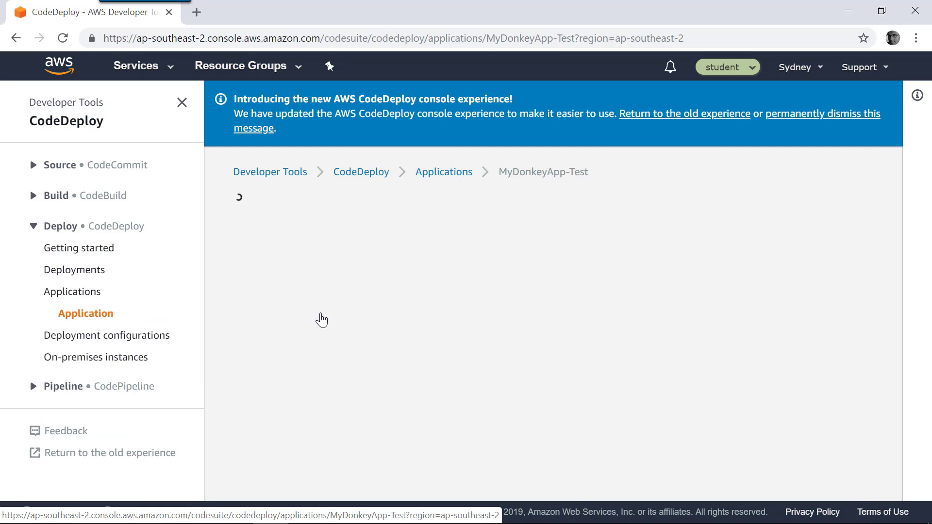
Copy the application name MyDonkeyApp-Test from AWS CodeDeploy into the deployment task's Application Name on DevMachine
left_click_drag(413, 212, 234, 208)
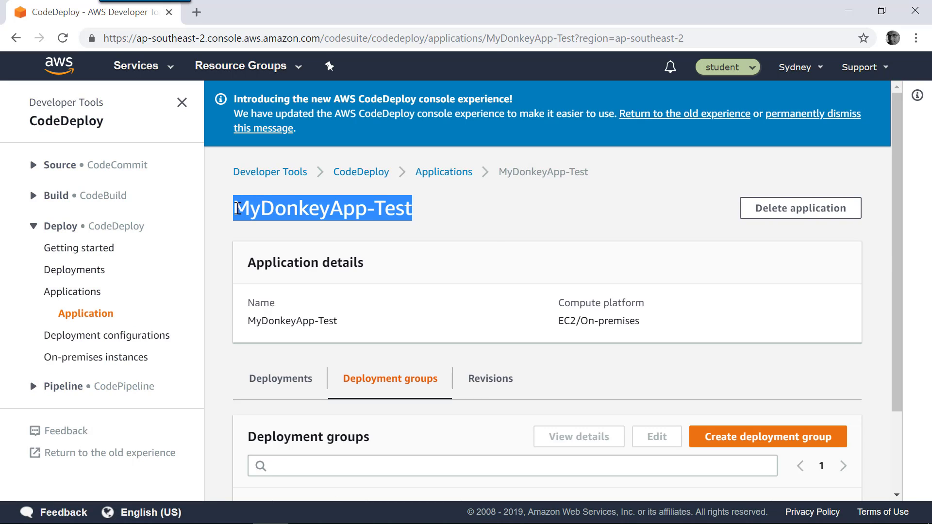
right_click(236, 208)
left_click(258, 218)
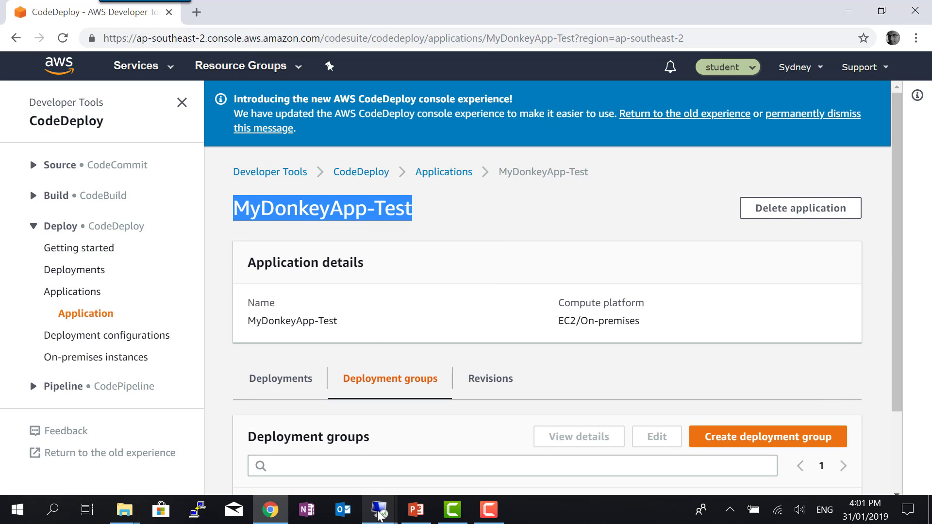
left_click(378, 508)
left_click(340, 470)
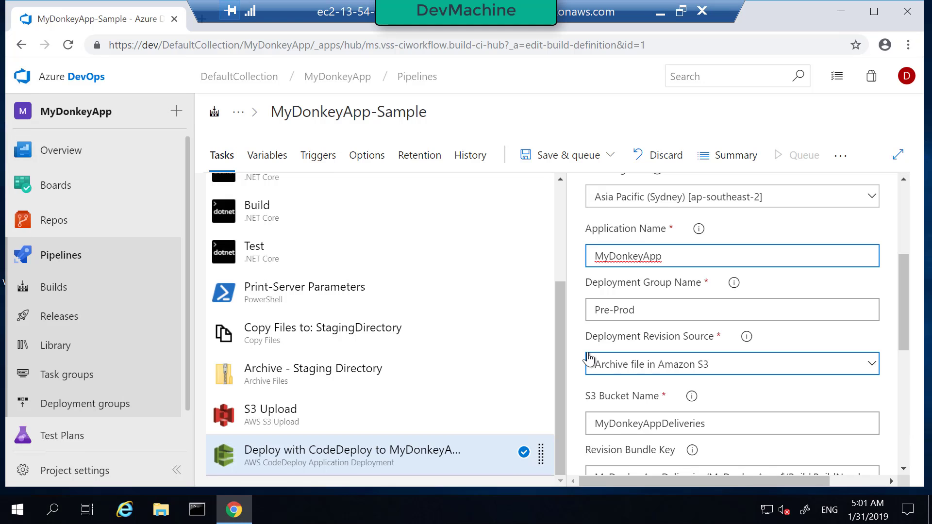
double_click(652, 256)
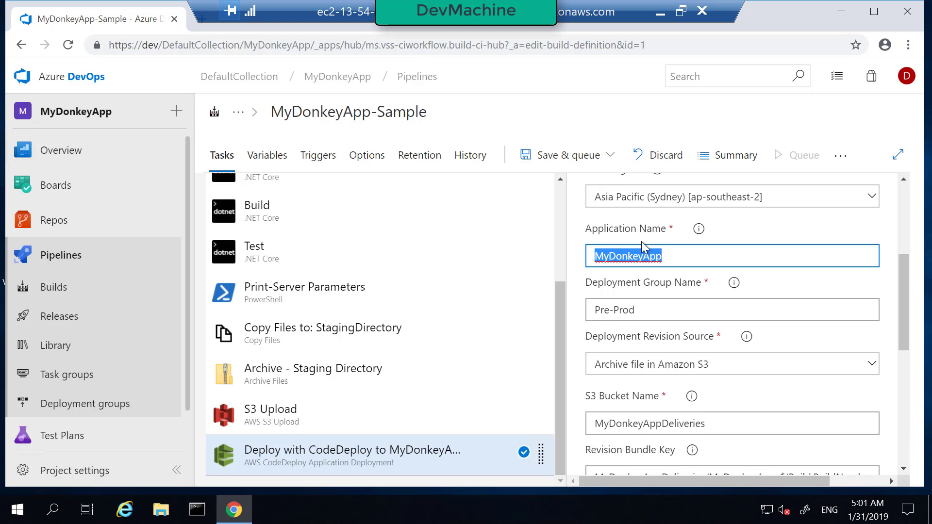
key("ctrl+v")
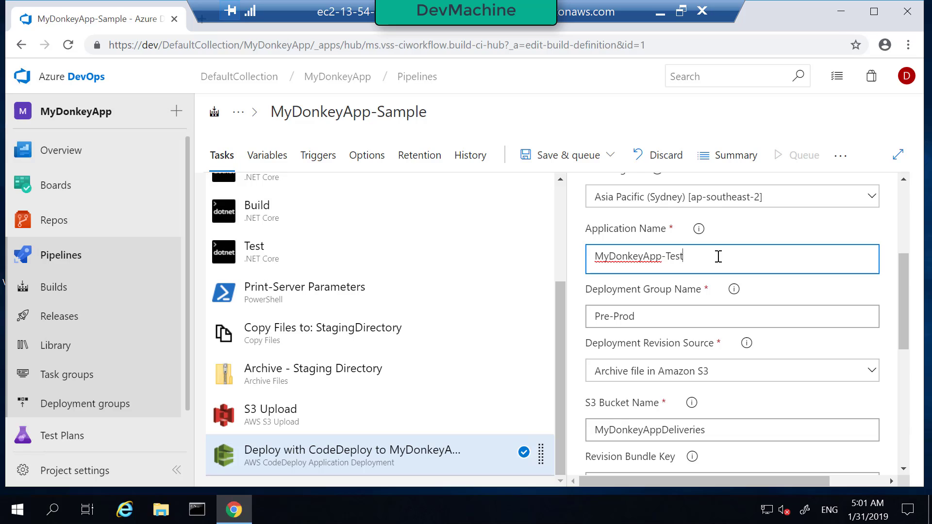
left_click(594, 257)
Set the task's Deployment Group Name to Pre-Production, copied from the MyDonkeyApp-Test application's deployment group in AWS CodeDeploy
left_click(676, 311)
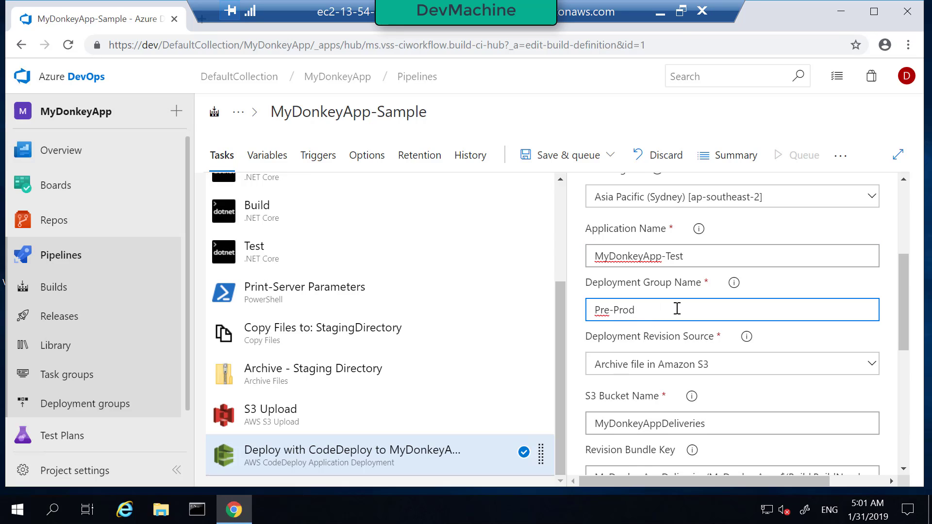
left_click(660, 13)
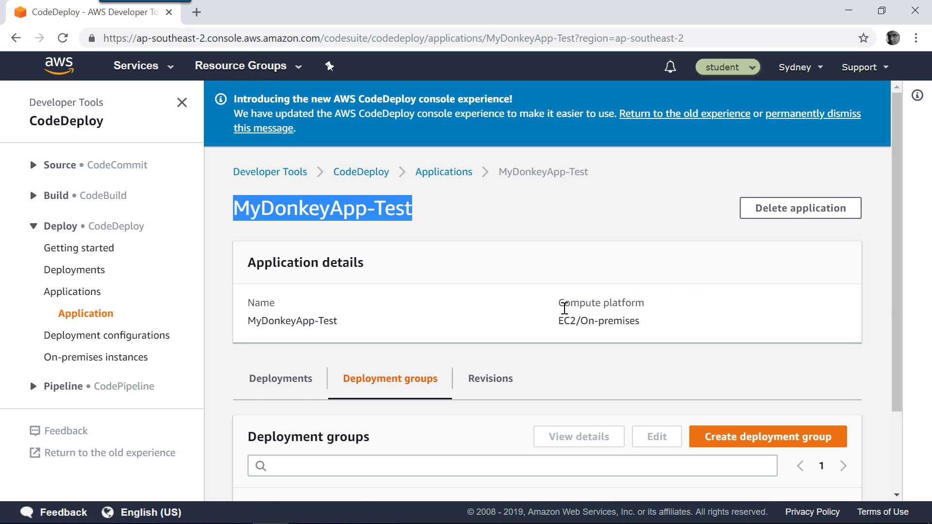
scroll(521, 284, "down", 2)
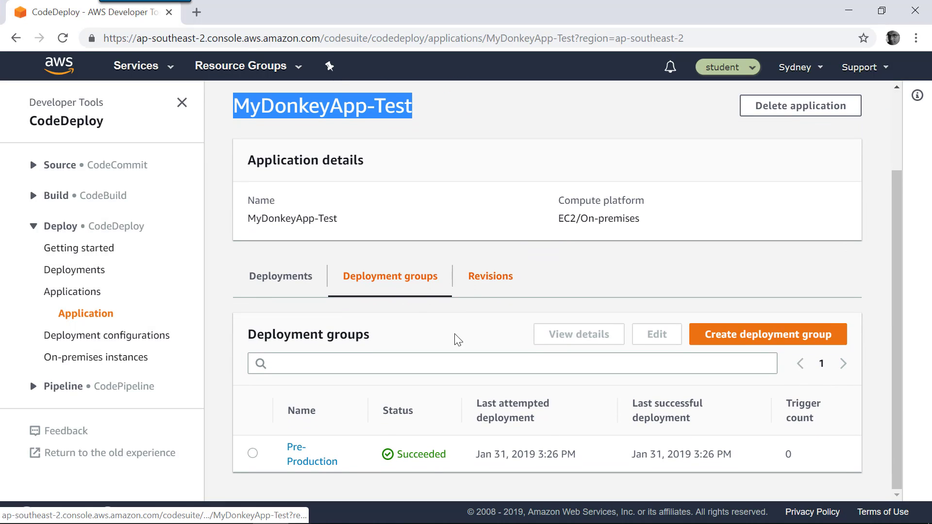
left_click(317, 468)
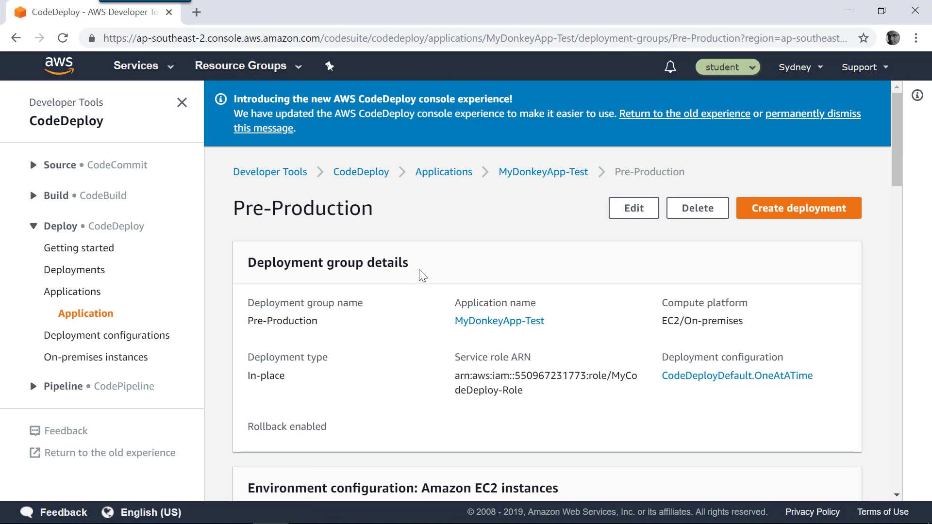
left_click_drag(236, 210, 370, 212)
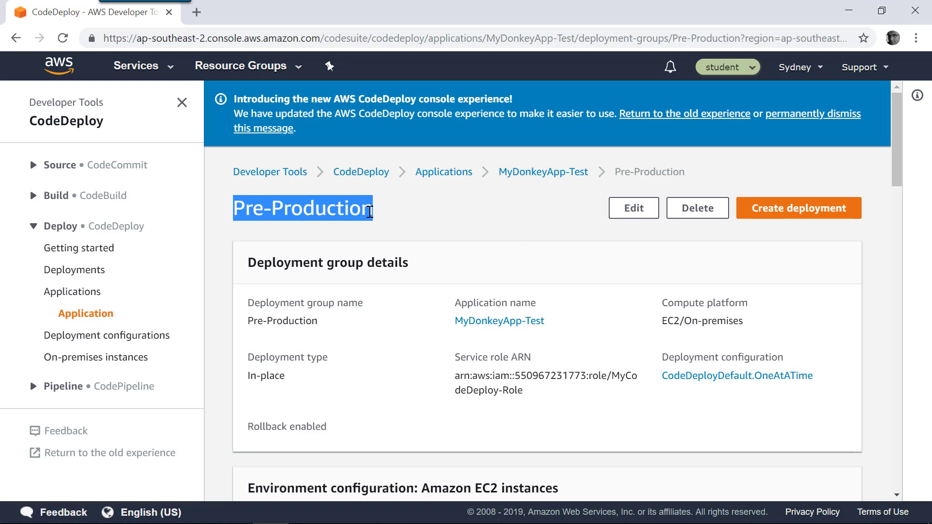
right_click(370, 212)
left_click(388, 222)
left_click(374, 510)
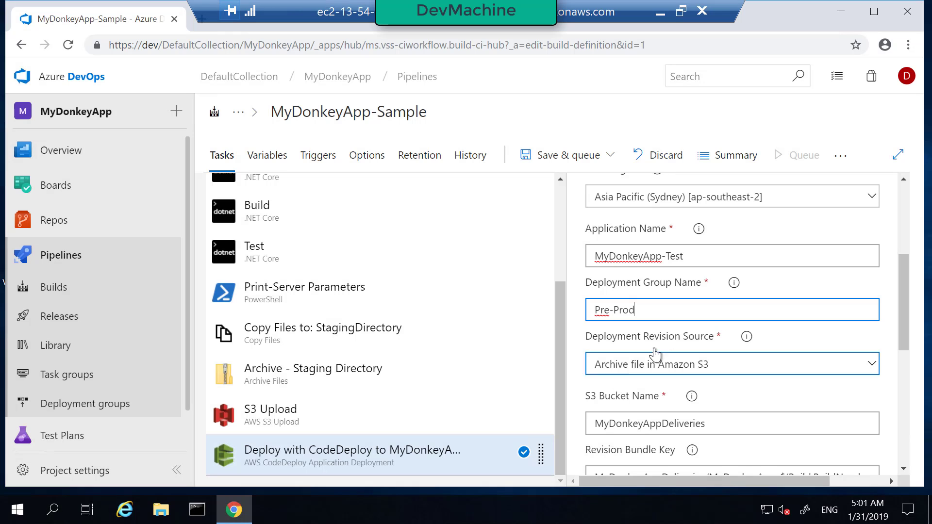
triple_click(749, 312)
key("ctrl+v")
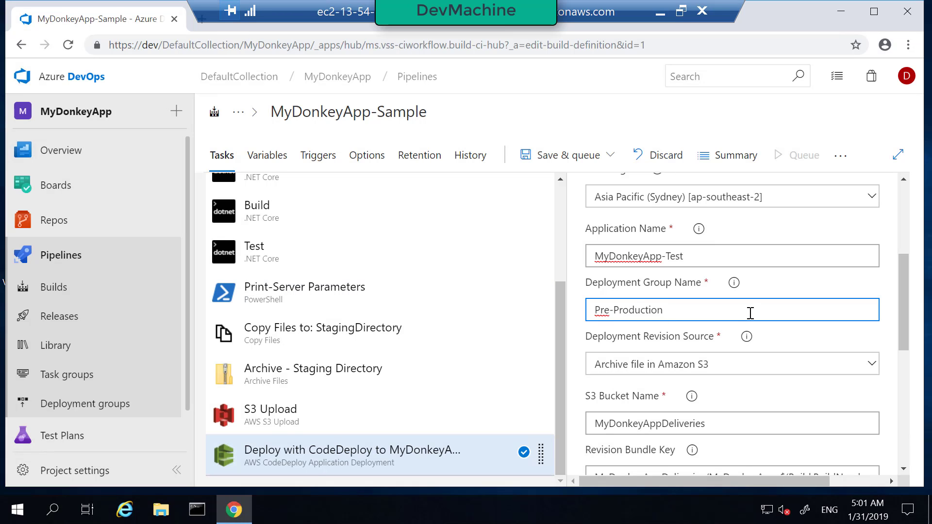
Set the deployment task's S3 Bucket Name to my-build-artifact, taken from the S3 Upload task's bucket name
scroll(750, 313, "down", 1)
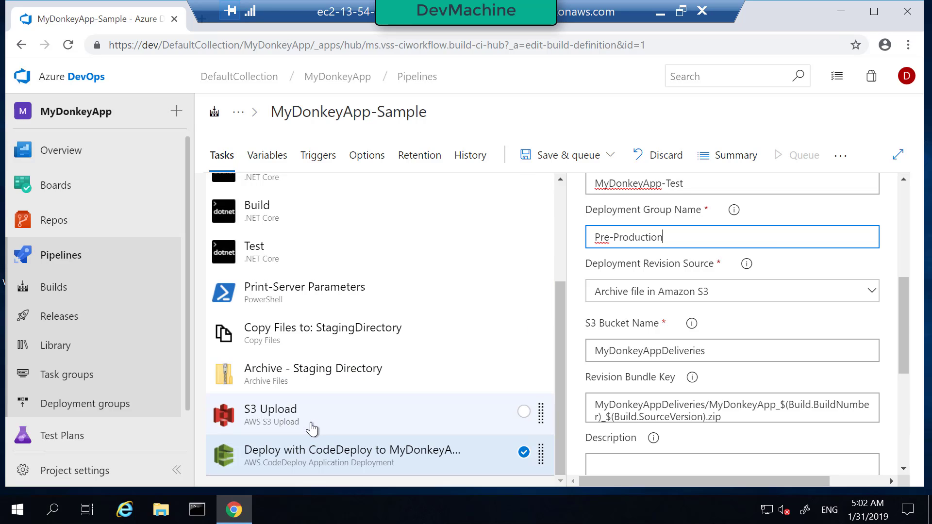
left_click(270, 427)
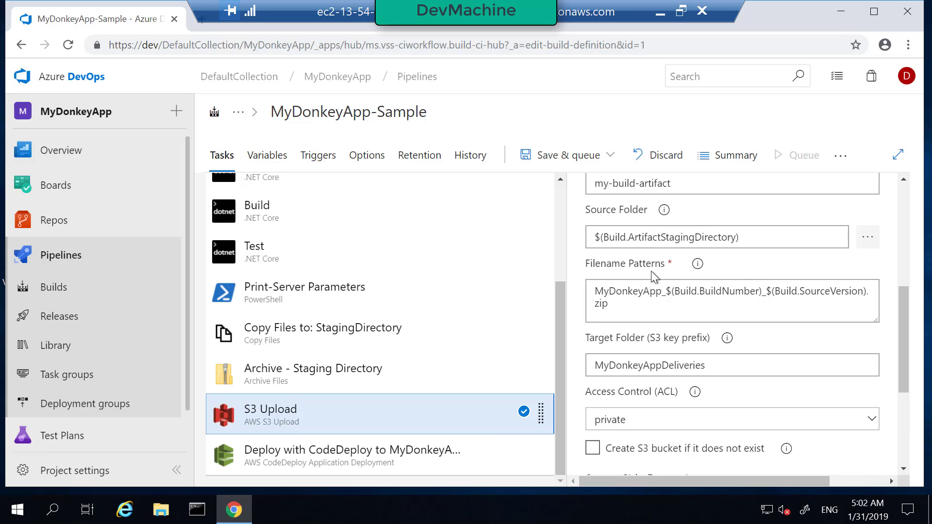
scroll(654, 273, "up", 1)
left_click(675, 256)
left_click_drag(674, 256, 597, 256)
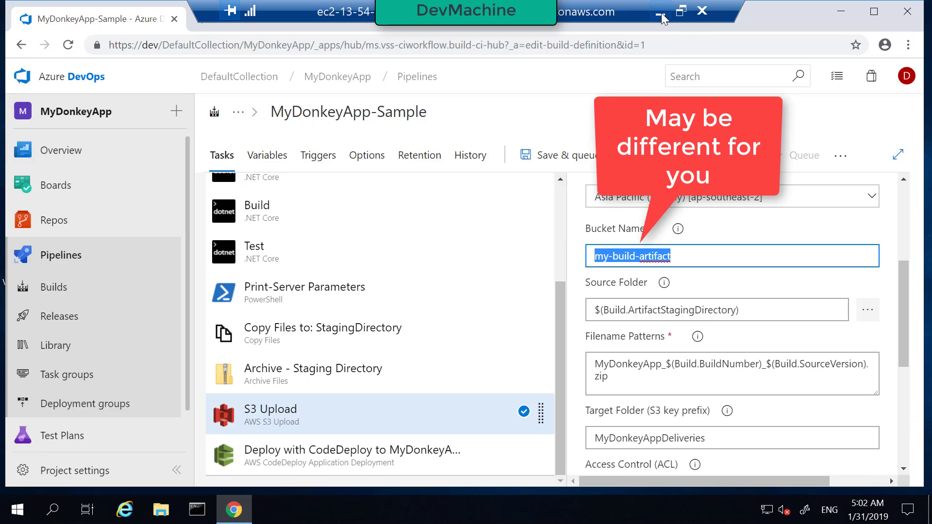
left_click(395, 454)
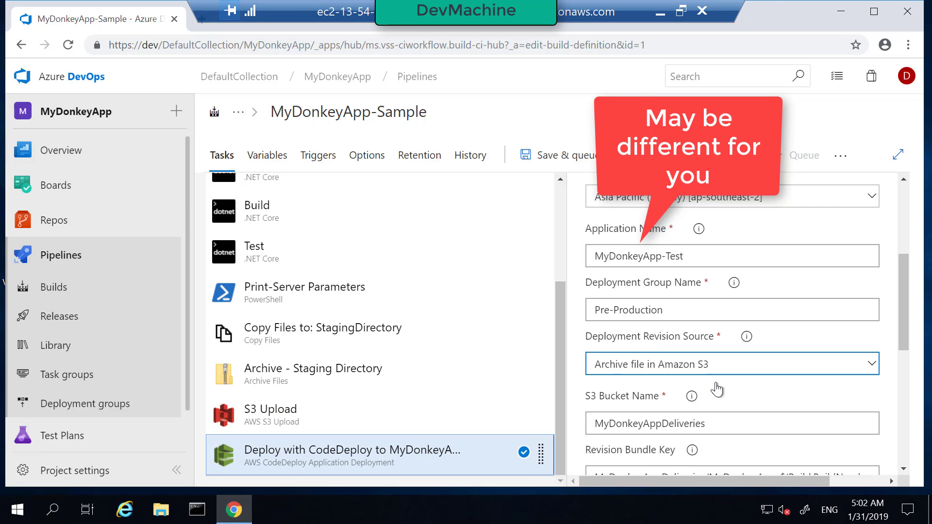
left_click_drag(709, 415, 584, 418)
type("my-build-artifact")
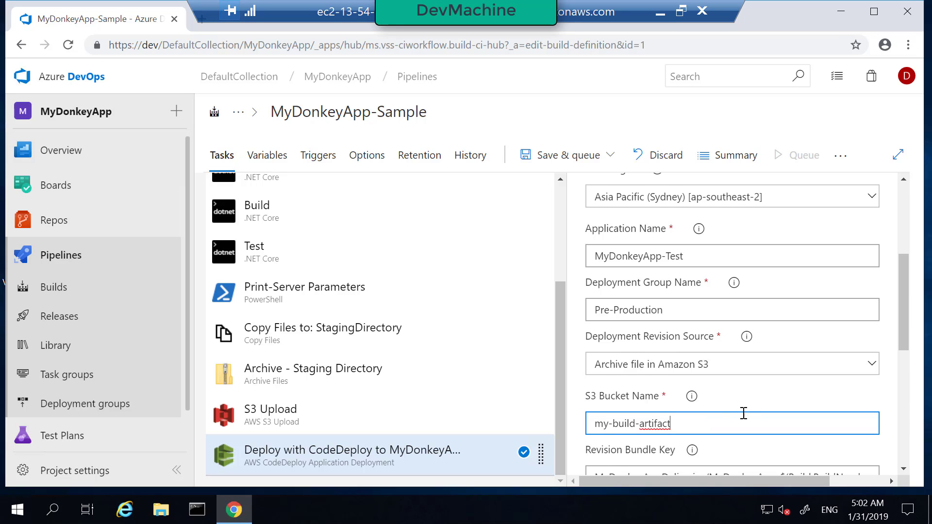
Compare the deployment task's Revision Bundle Key with the S3 Upload task's filename pattern and target folder
scroll(743, 414, "down", 3)
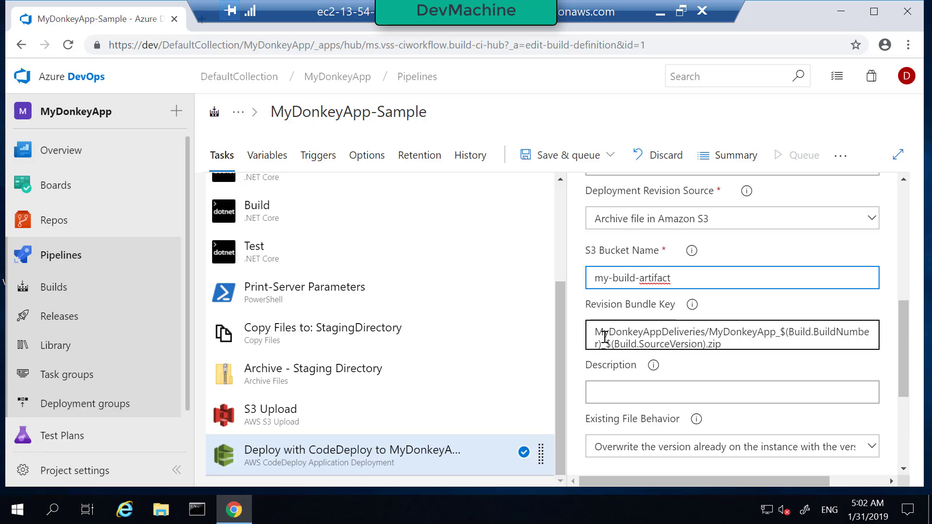
left_click(705, 330)
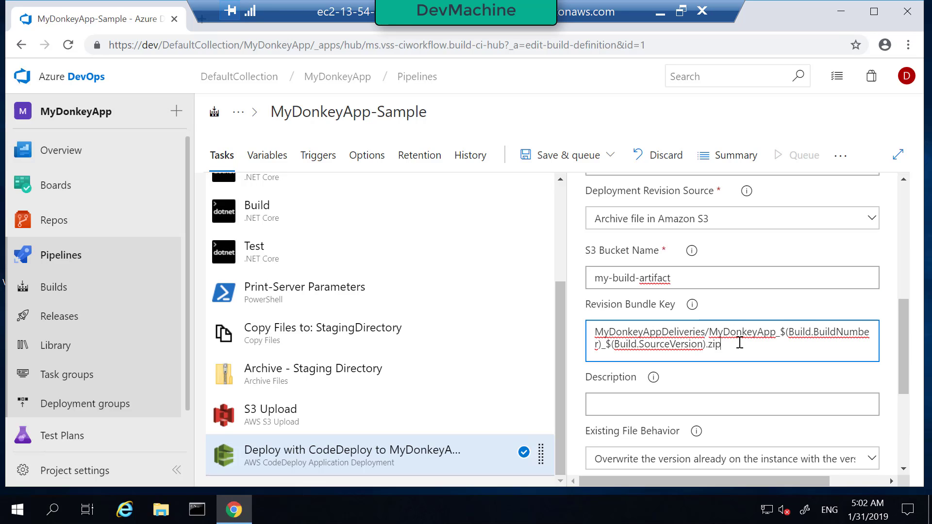
left_click(308, 418)
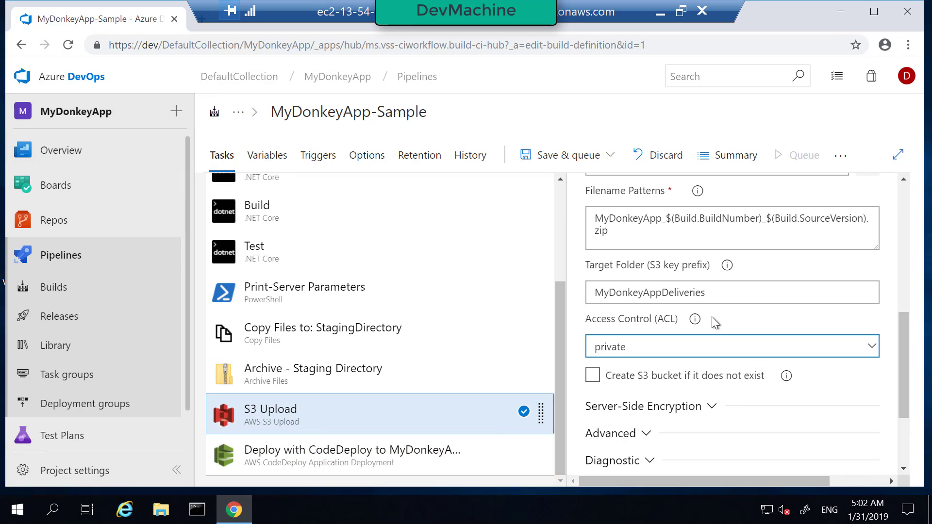
left_click(663, 237)
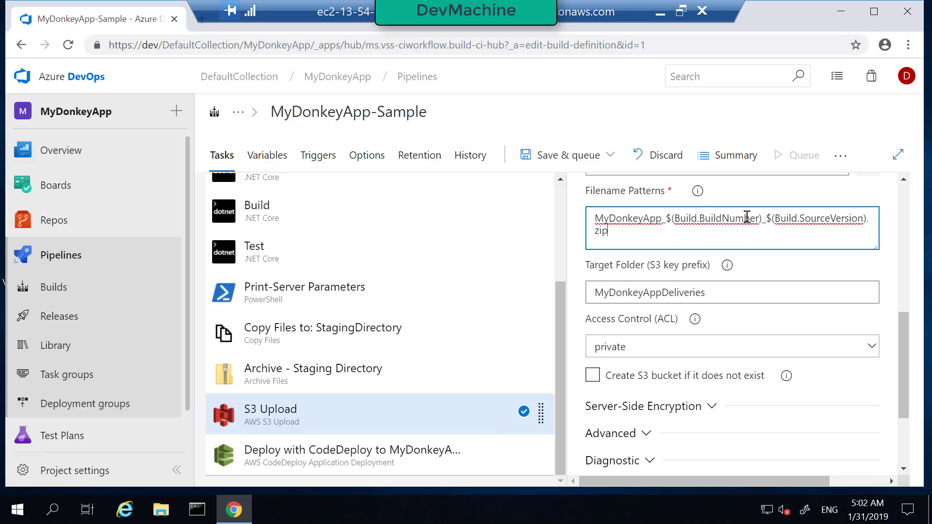
scroll(711, 234, "up", 2)
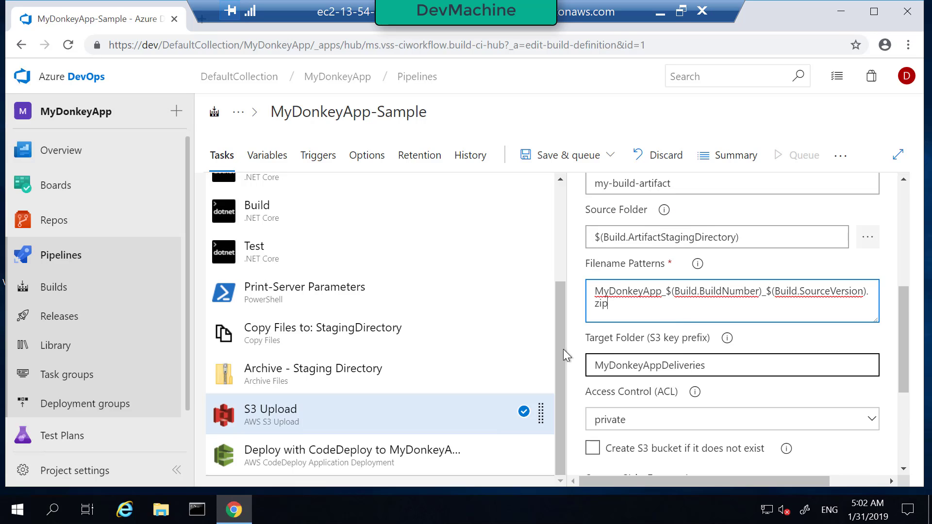
Check the S3 Upload task's target folder against the folder prefix and zip name in the deployment task's Revision Bundle Key
left_click(597, 368)
left_click_drag(596, 368, 713, 362)
left_click(397, 464)
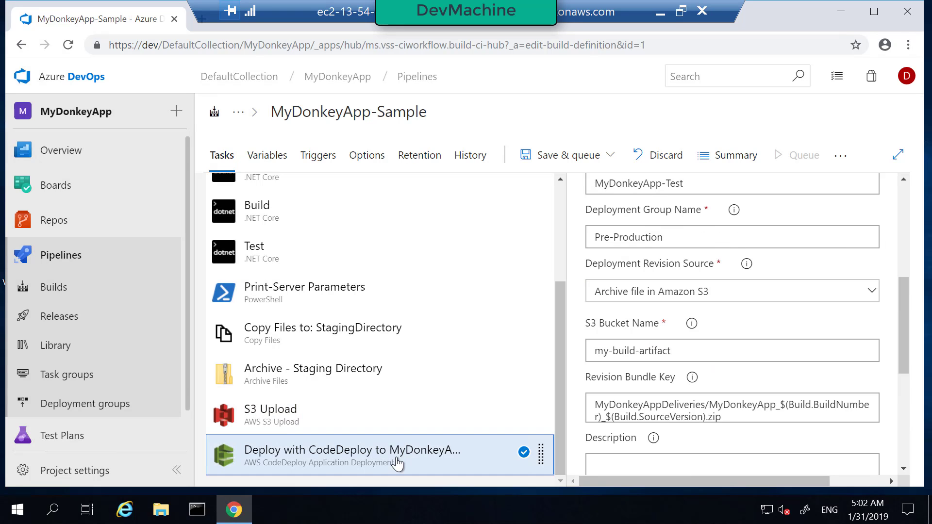
left_click(598, 408)
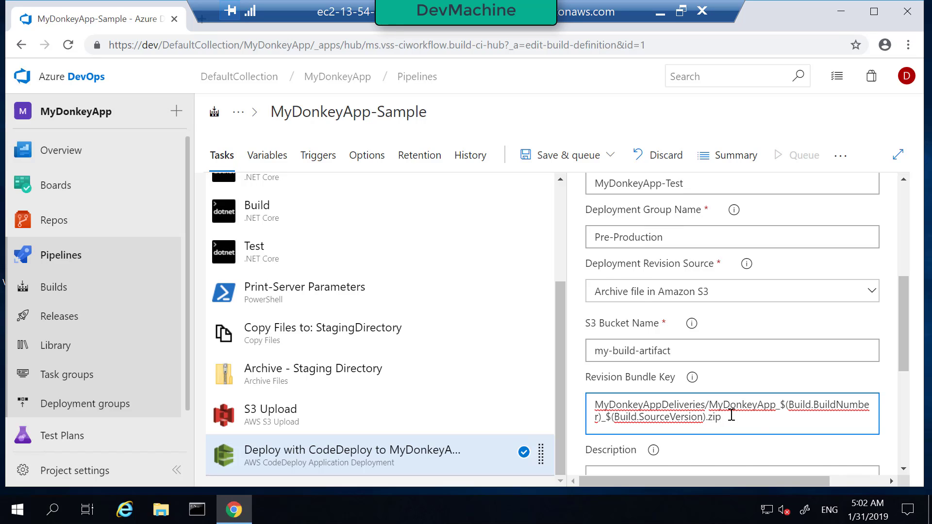
scroll(732, 415, "down", 2)
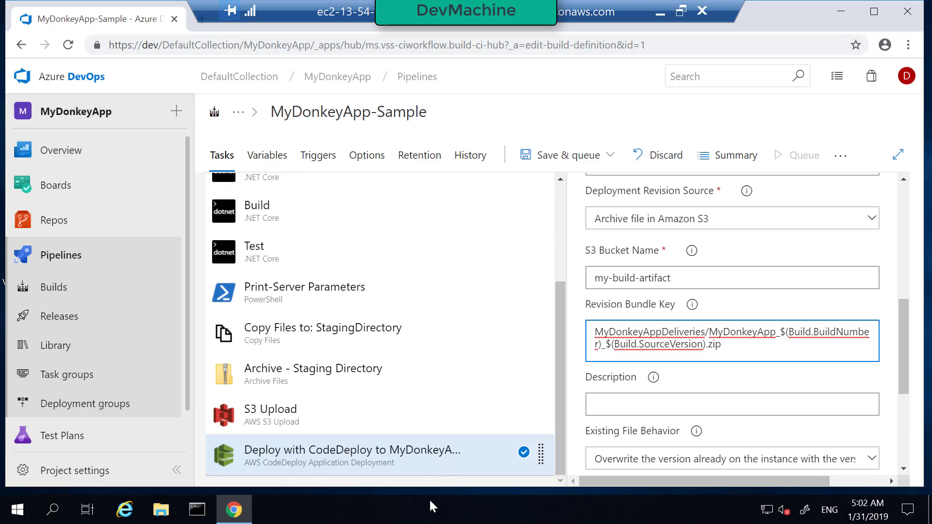
Switch to the AWS console and open the MyDonkeyAppDeliveries folder of the my-build-artifact bucket in S3
left_click(660, 19)
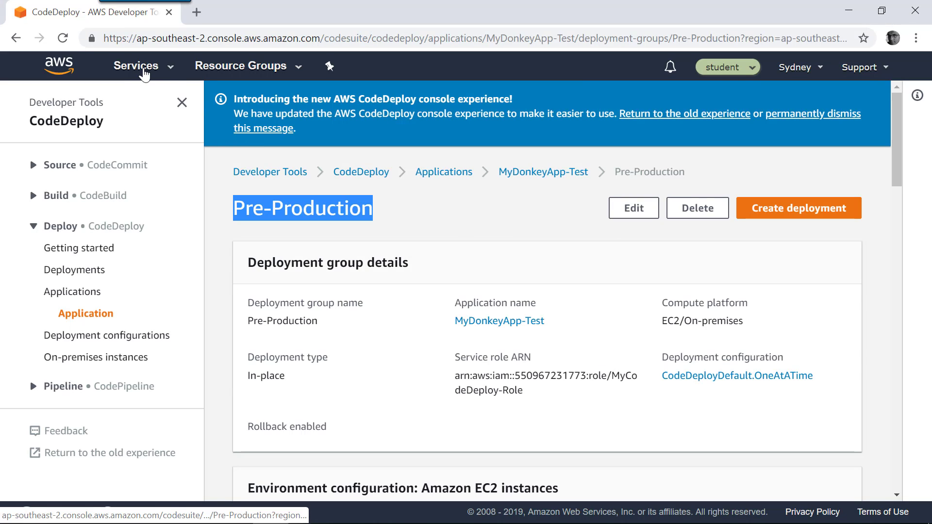
left_click(143, 68)
type("s3")
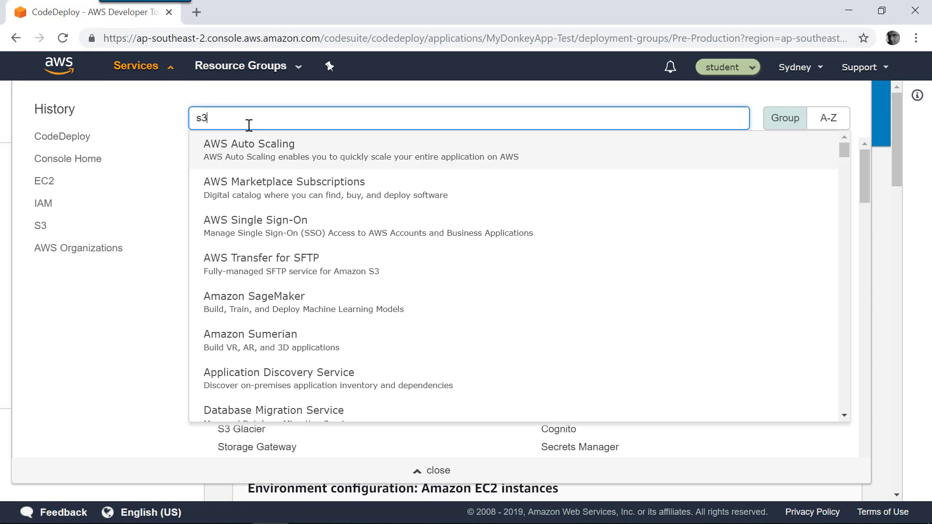
left_click(246, 148)
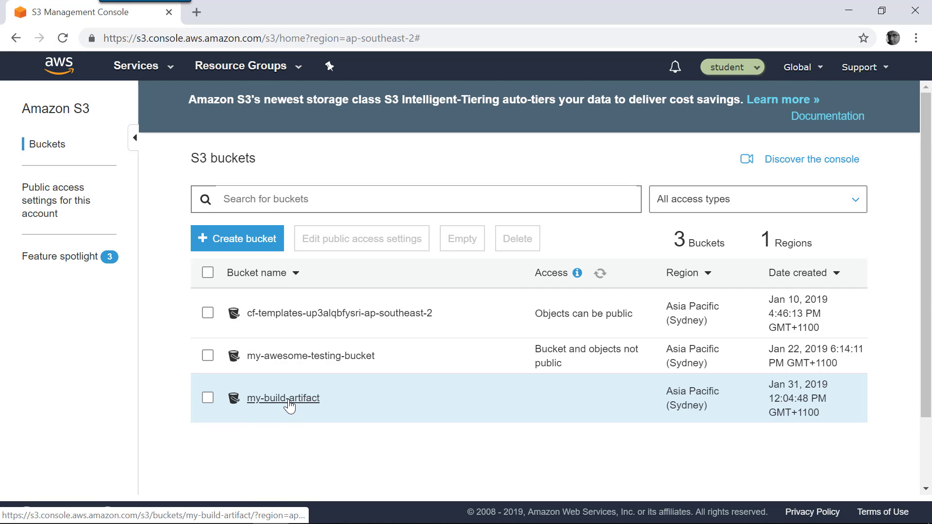
left_click(272, 401)
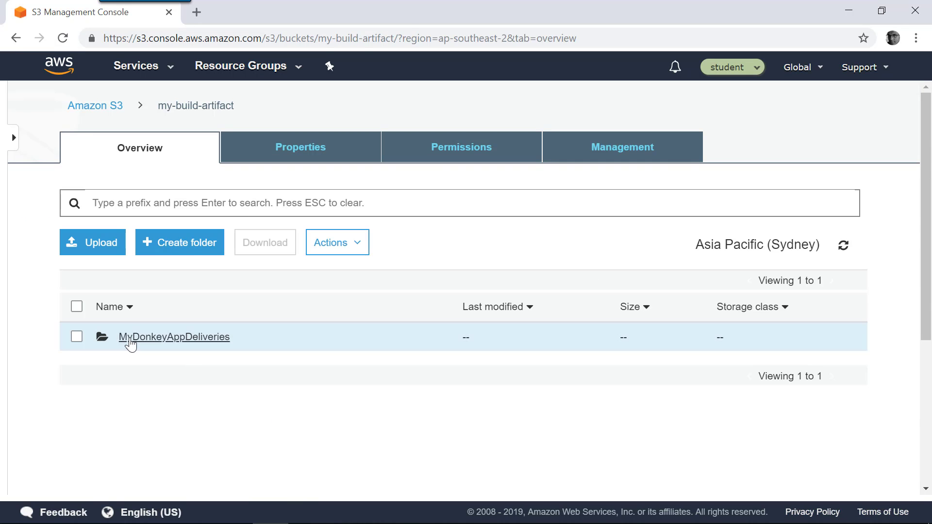
left_click(152, 340)
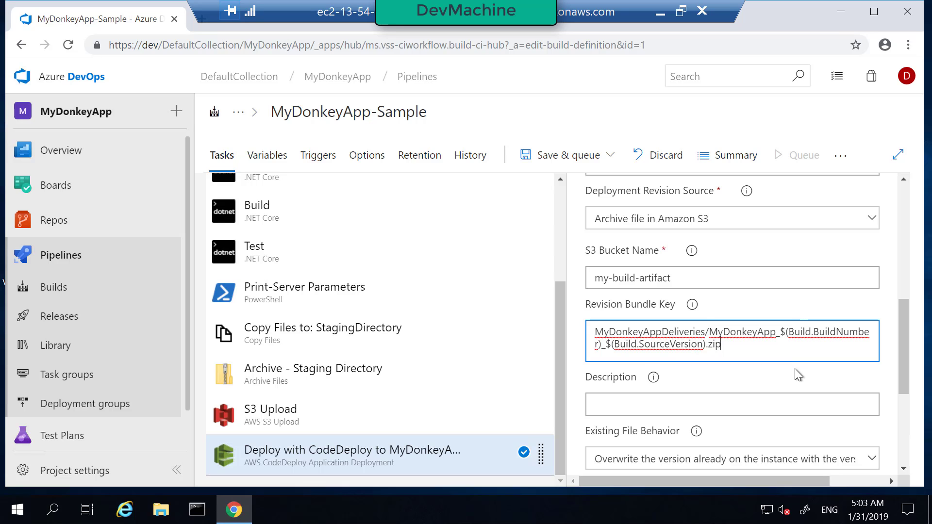
Back on DevMachine, save the build pipeline without a comment or queuing a build, and recheck the S3 Upload task's settings
left_click(610, 155)
left_click(552, 217)
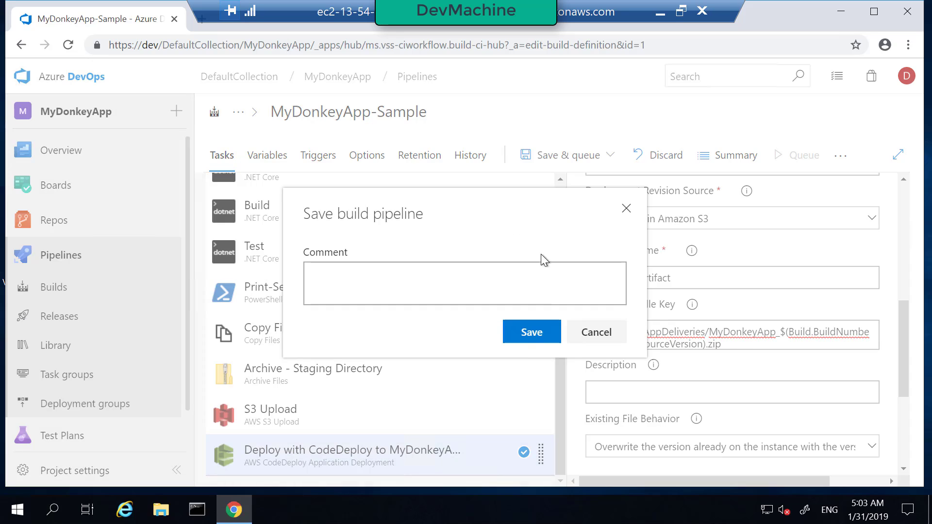
left_click(528, 335)
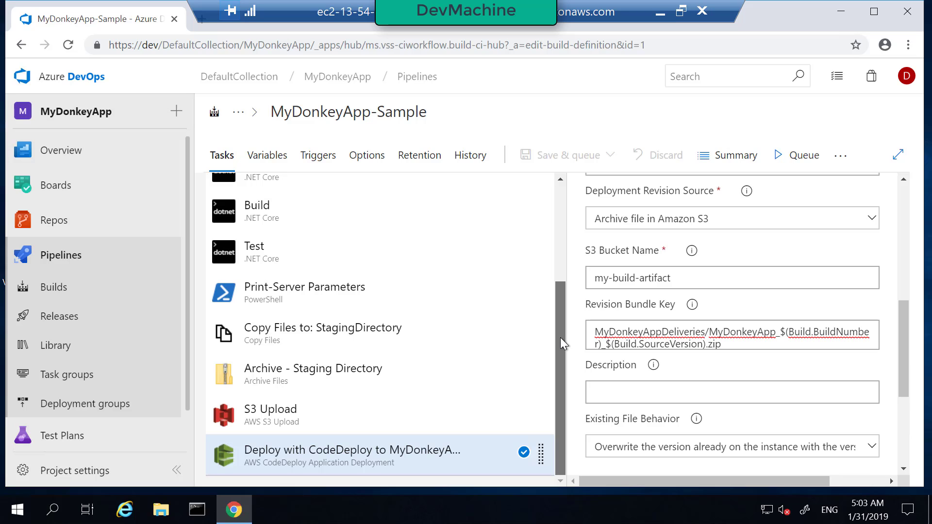
left_click(339, 417)
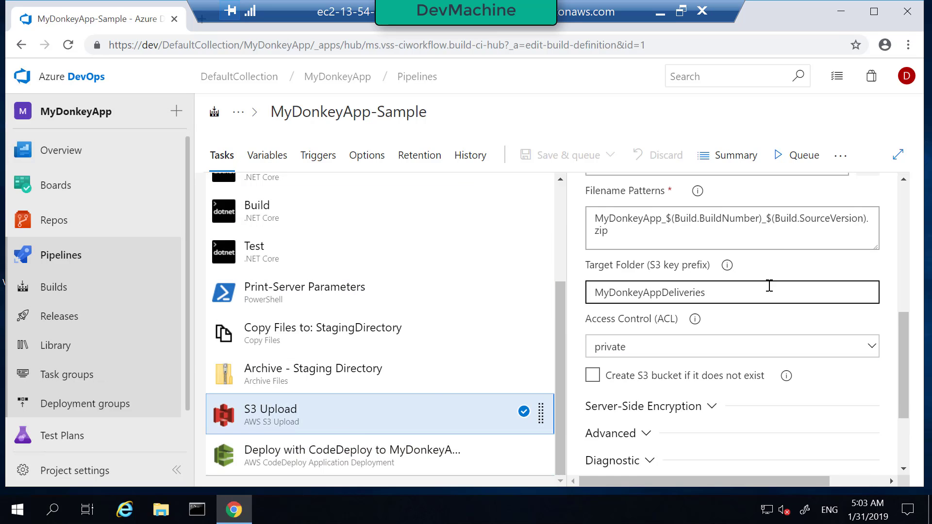
left_click(315, 464)
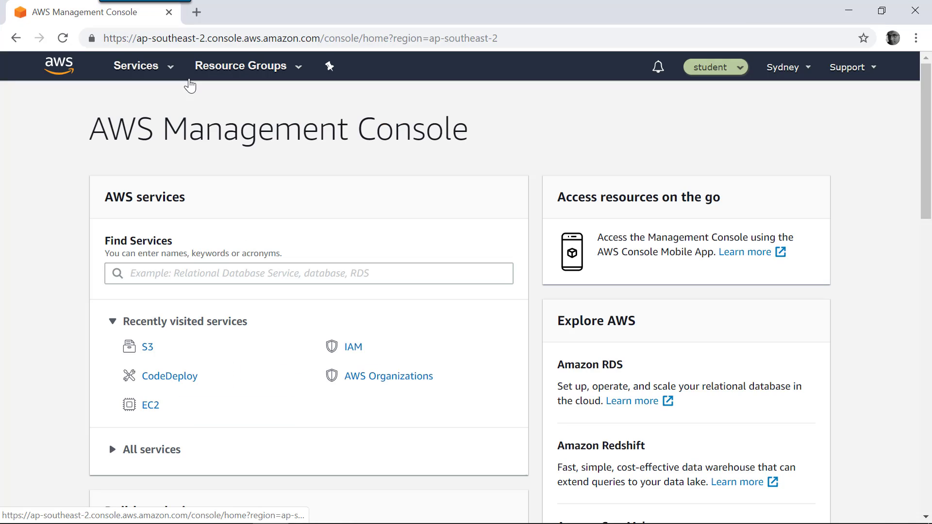
In the AWS console, open the running EC2 instances and select BuildMachine
left_click(182, 273)
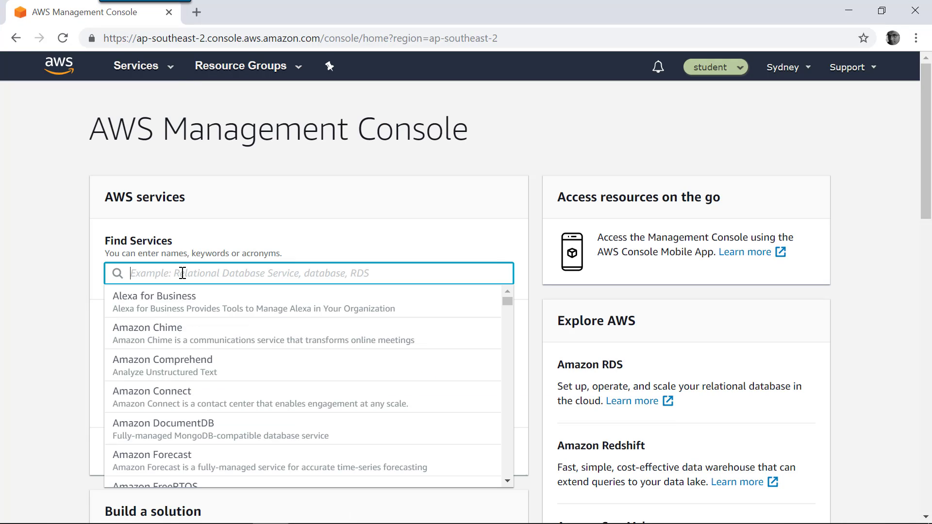
type("ec2")
left_click(166, 316)
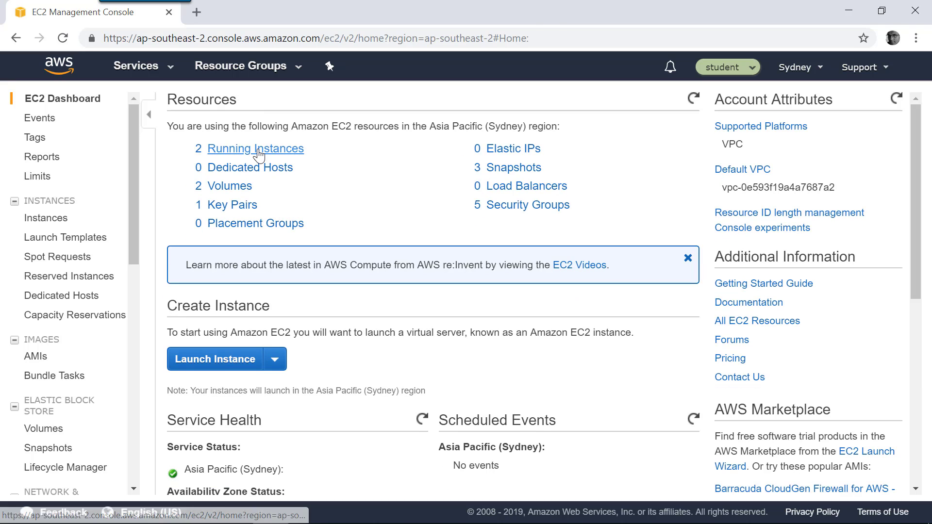
left_click(258, 155)
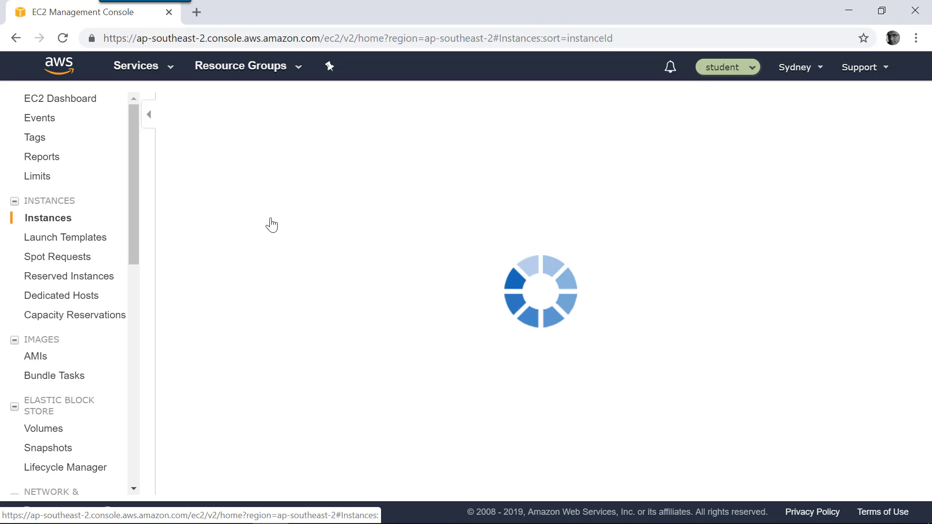
left_click(236, 194)
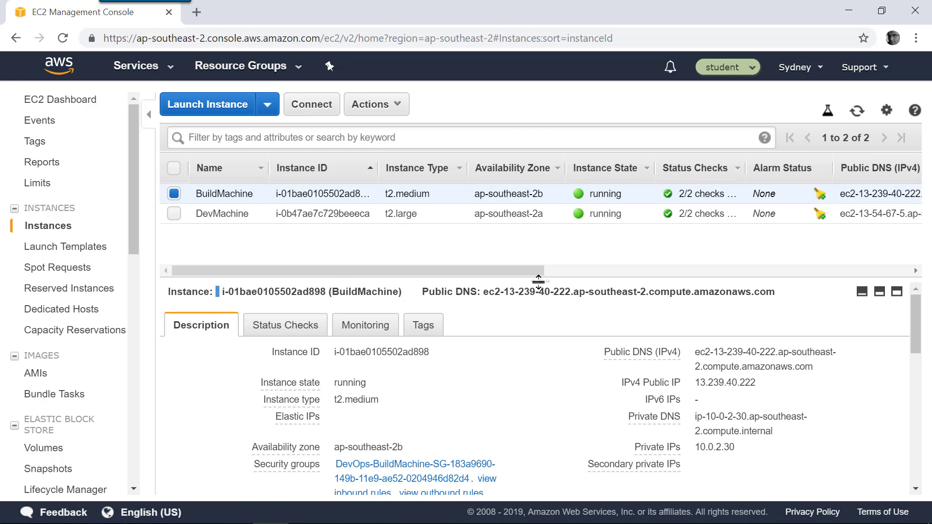
Open the IAM role assigned to the BuildMachine instance in a new browser tab
left_click_drag(539, 278, 534, 240)
scroll(520, 335, "down", 3)
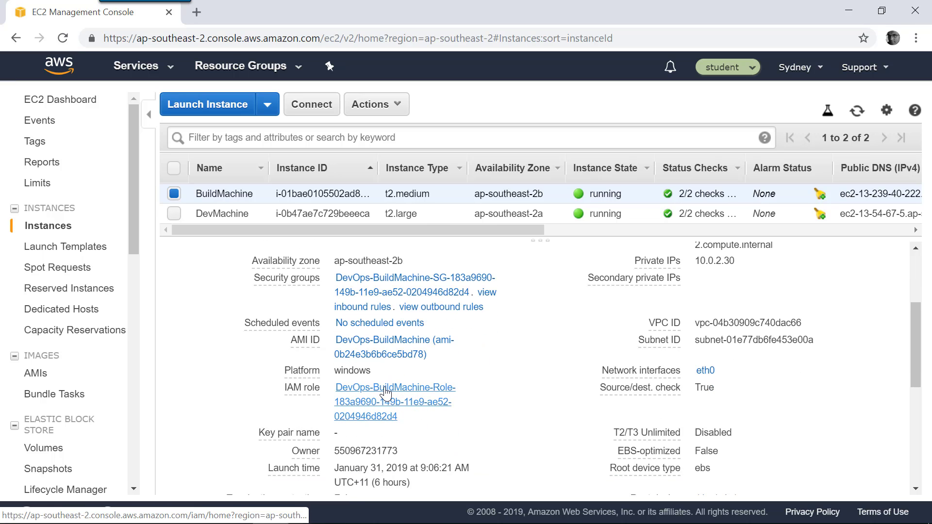
right_click(386, 392)
left_click(438, 261)
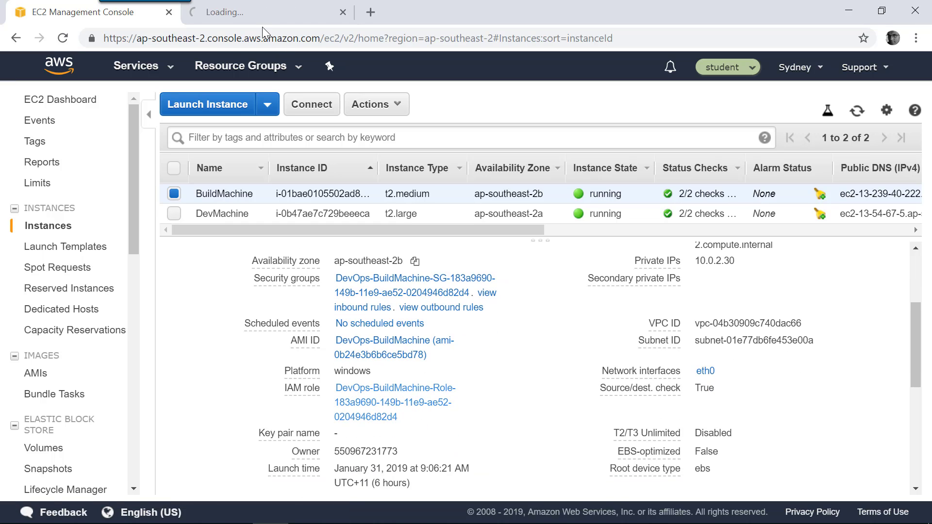
left_click(263, 15)
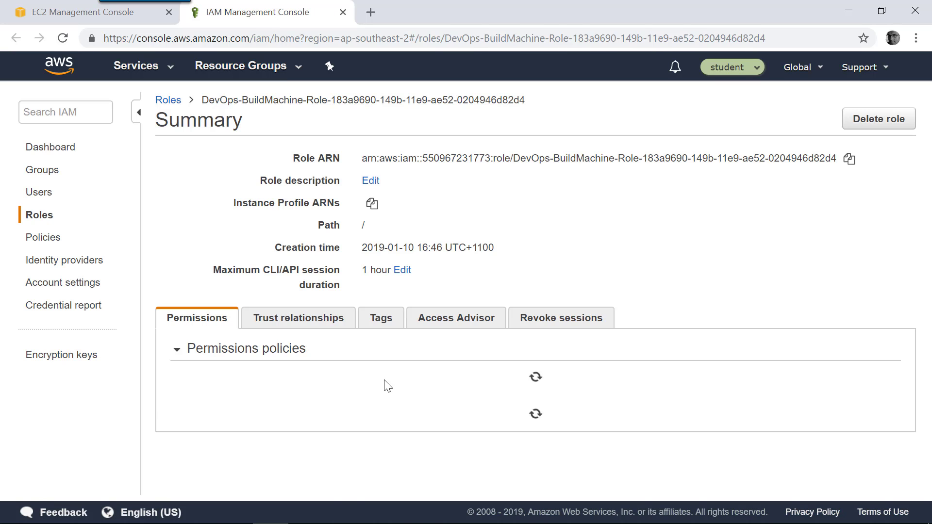
Attach the AmazonS3FullAccess policy to the BuildMachine role, finding it with the search term s3
scroll(383, 380, "down", 1)
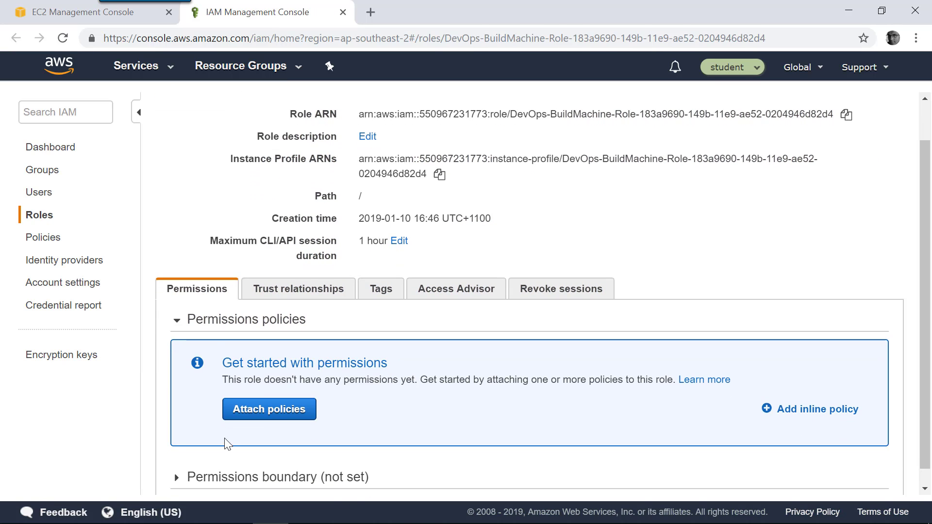
scroll(631, 401, "down", 1)
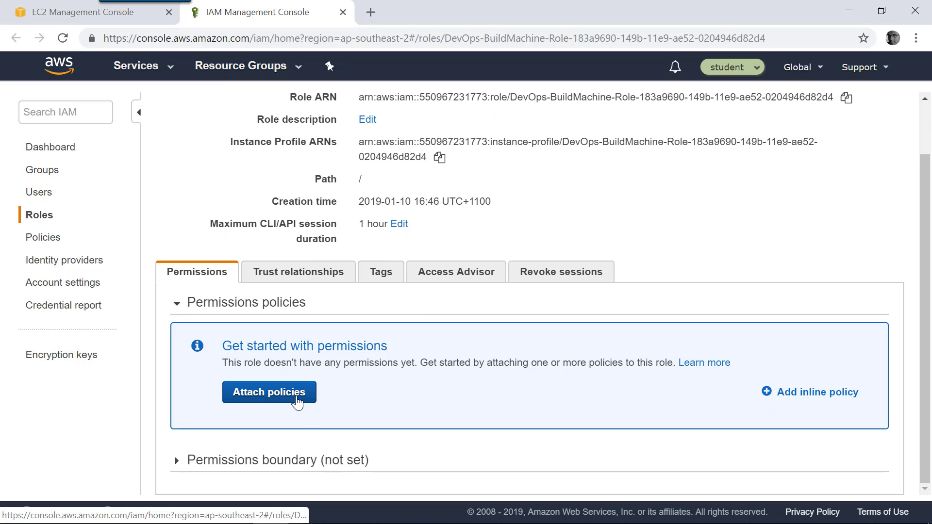
left_click(297, 403)
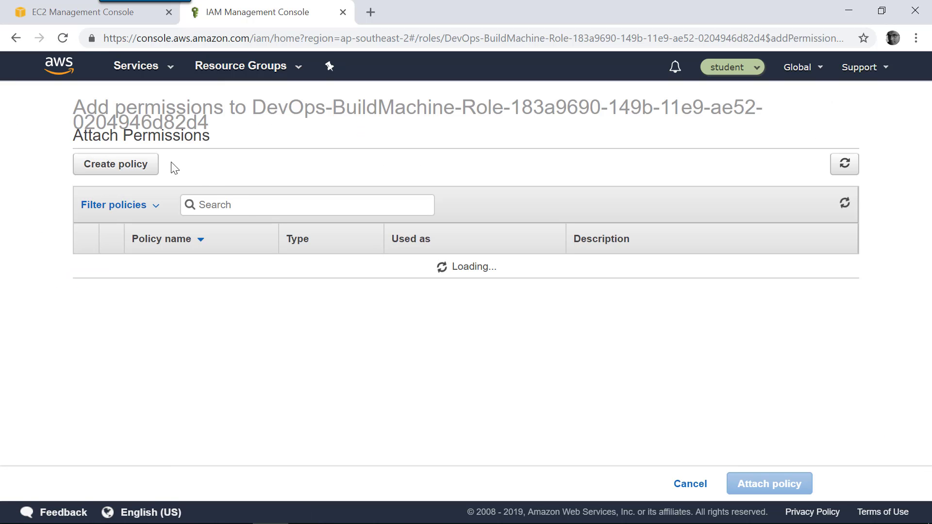
left_click(245, 206)
type("s3")
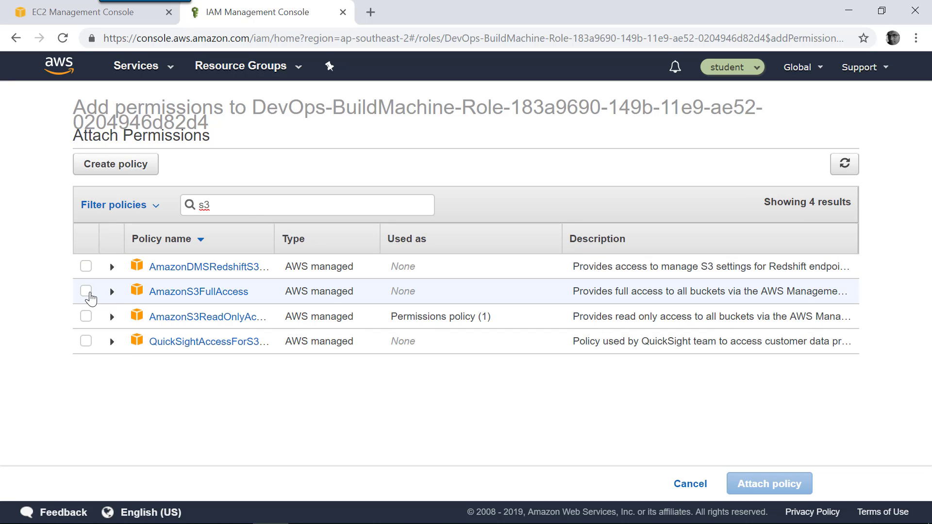
left_click(86, 291)
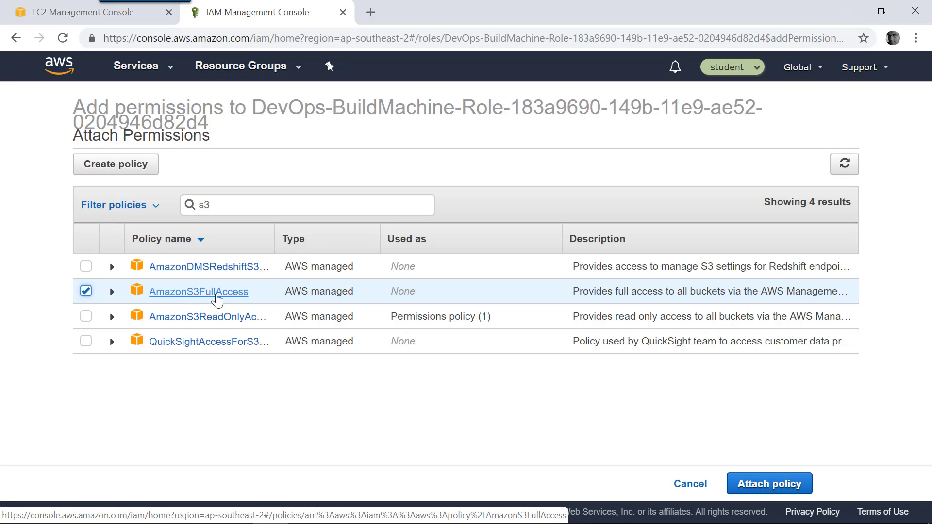
left_click(801, 485)
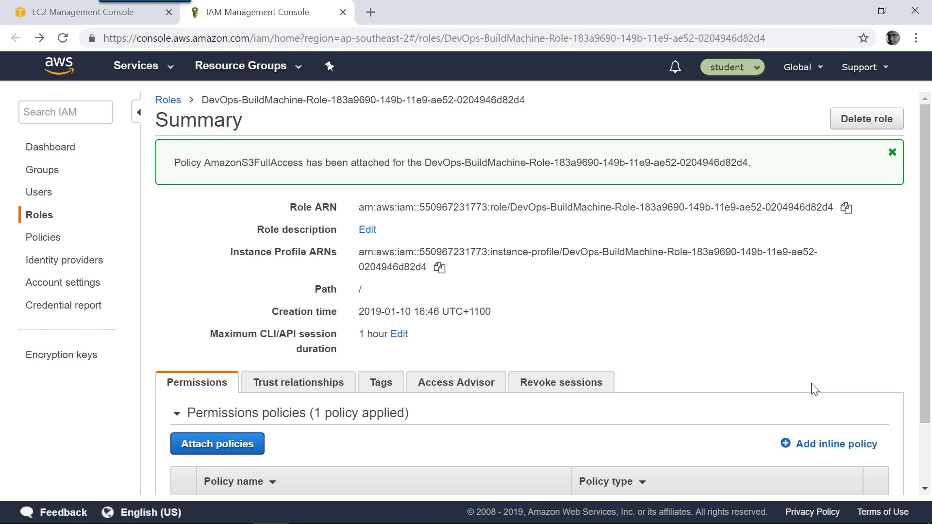
Attach the AWSCodeDeployFullAccess policy to the BuildMachine role, finding it with the search term codedeploy
scroll(704, 358, "down", 2)
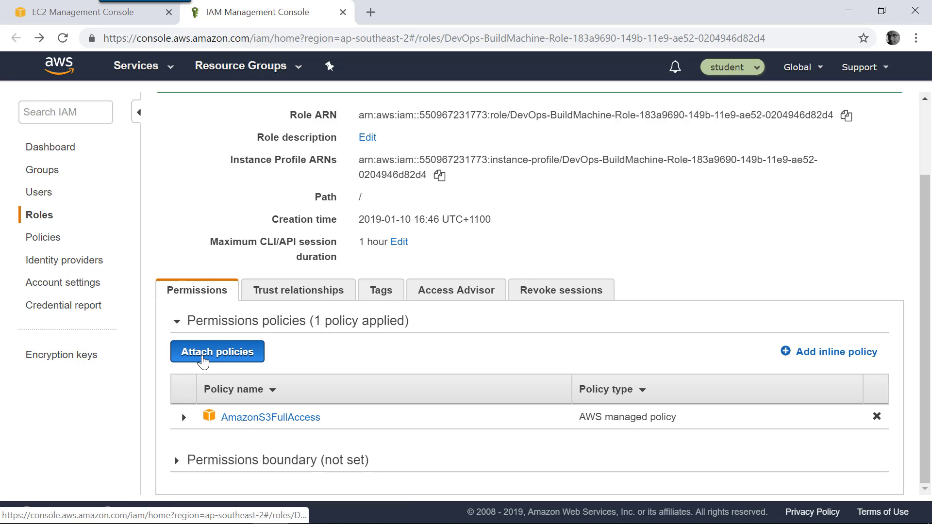
left_click(202, 359)
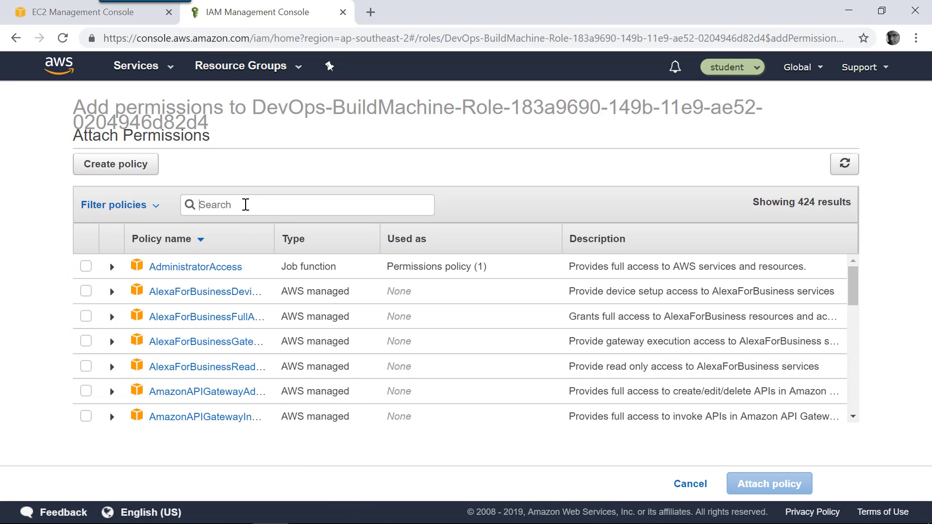
type("codedeploy")
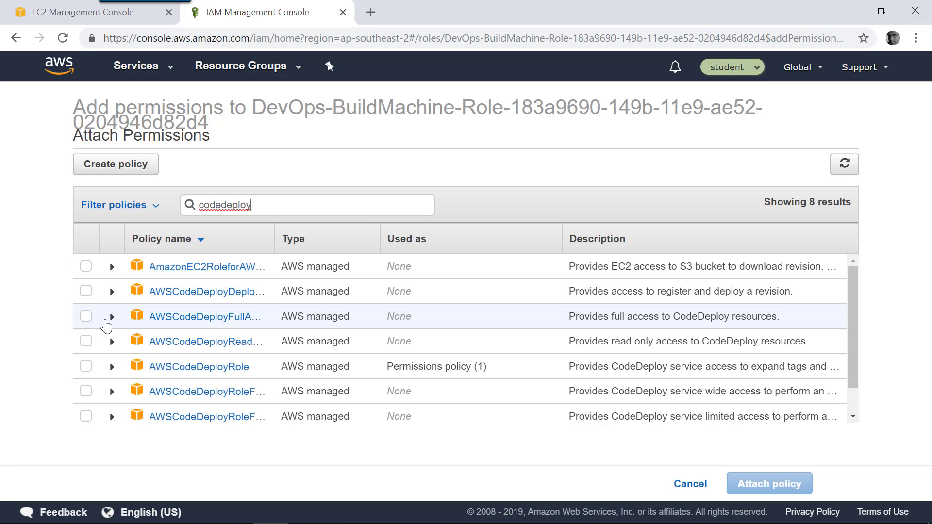
left_click(89, 317)
left_click(88, 318)
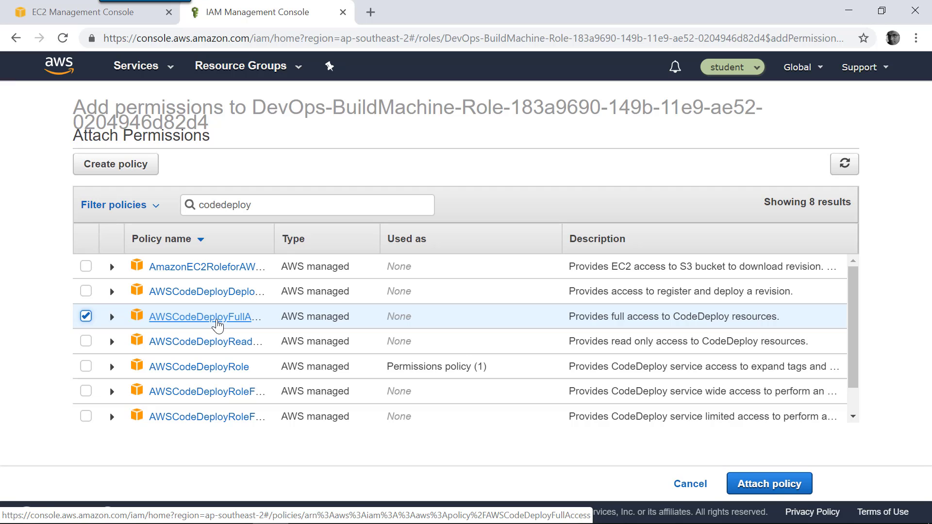
left_click(757, 484)
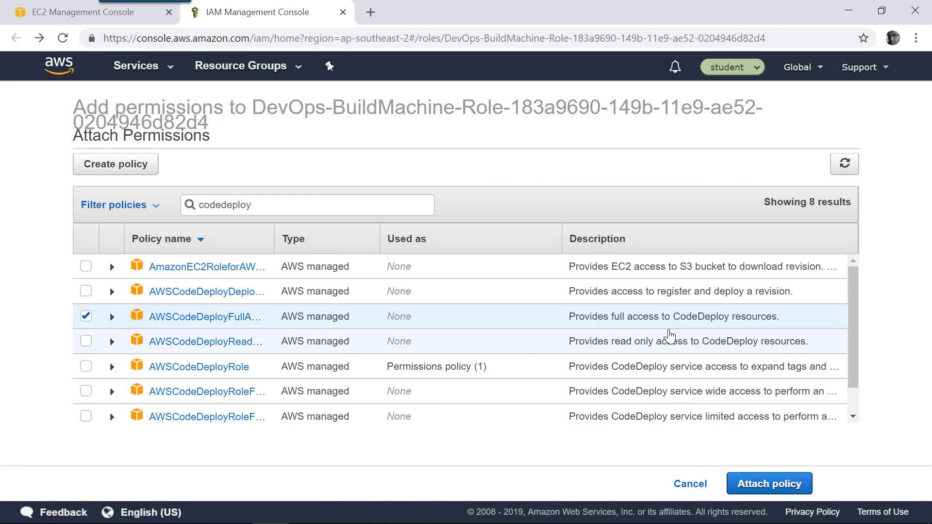
scroll(668, 335, "down", 2)
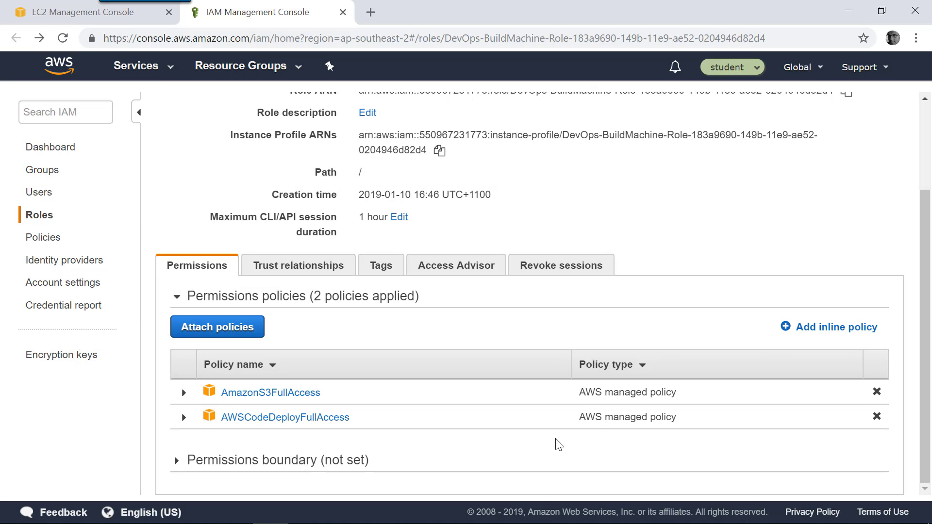
Switch back to DevMachine and review the CodeDeploy task's region, application, deployment group, bucket and revision key settings
mouse_move(379, 510)
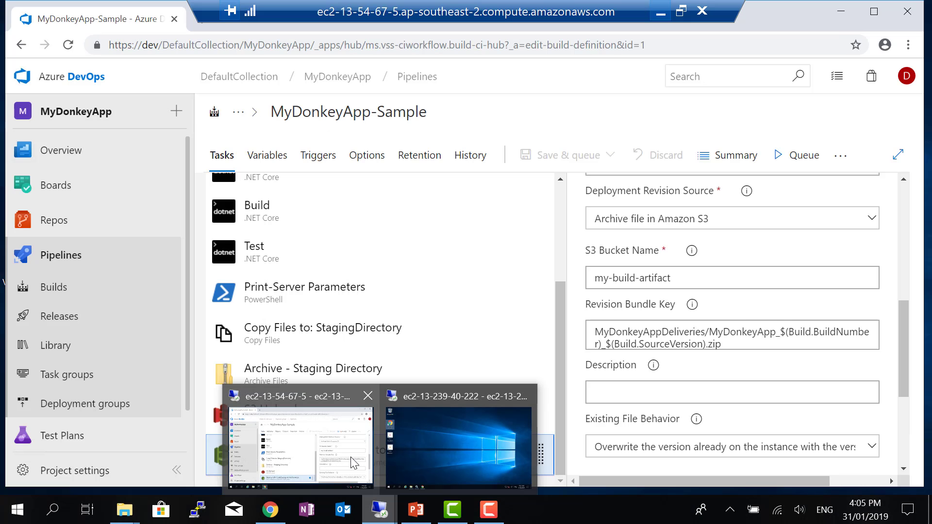
left_click(351, 456)
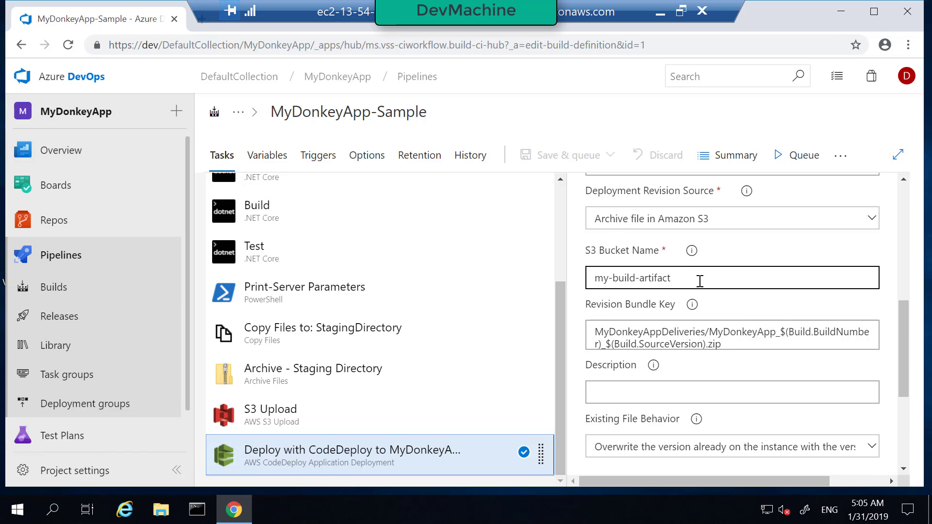
scroll(642, 366, "down", 4)
scroll(699, 327, "up", 6)
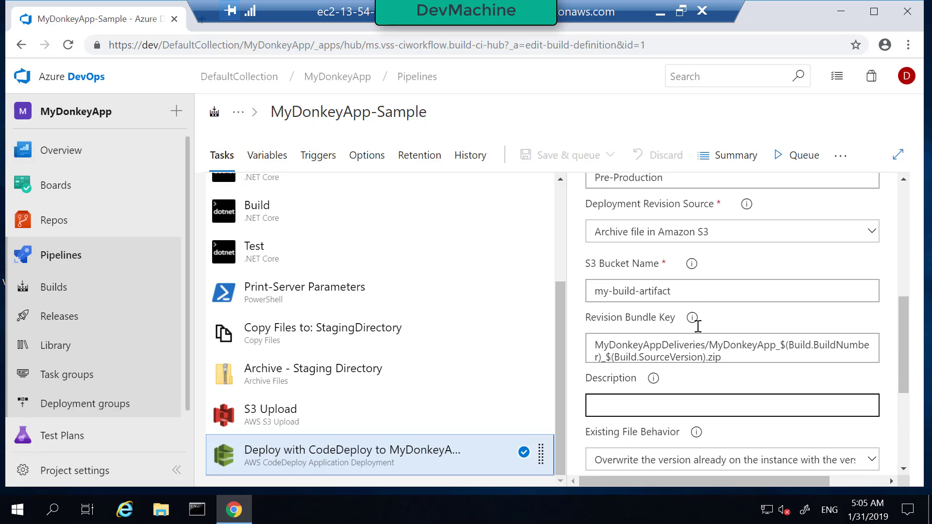
scroll(696, 334, "up", 2)
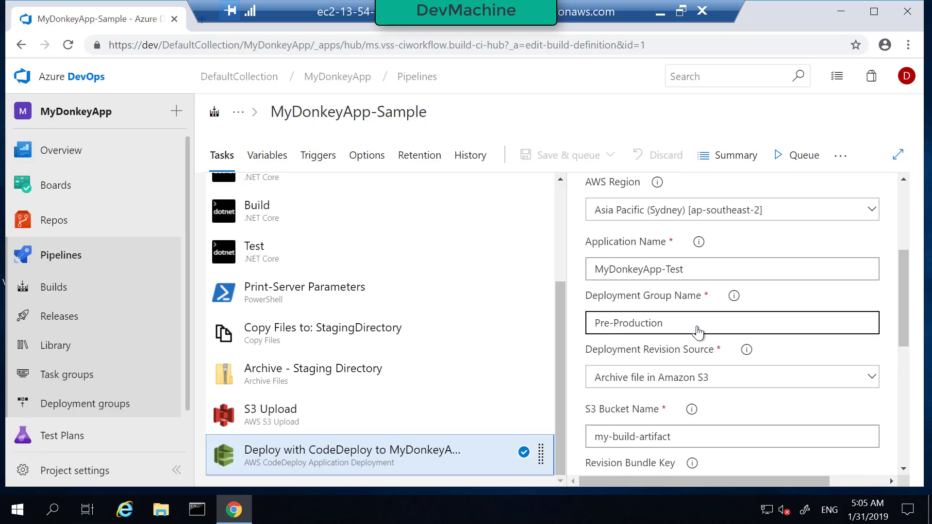
Queue a MyDonkeyApp-Sample build from the master branch using the AWSBuildPool agent pool
left_click(786, 161)
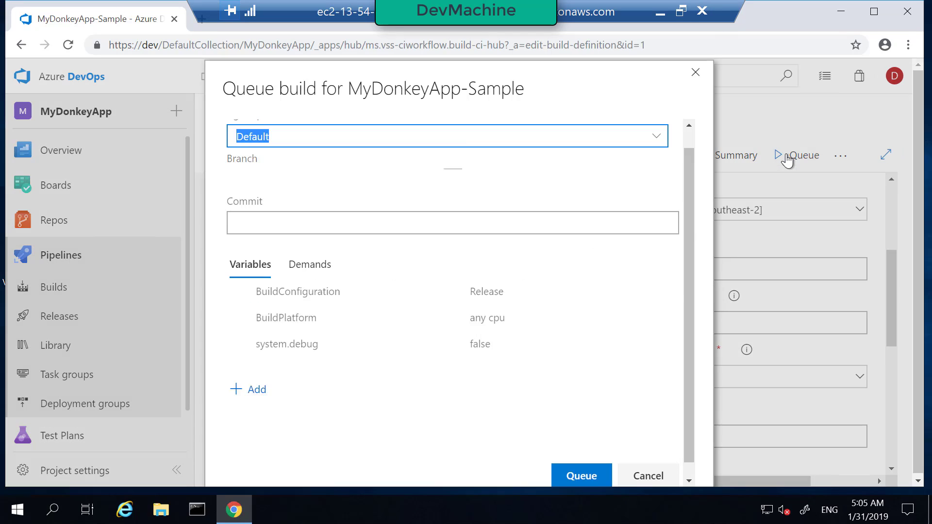
left_click(645, 134)
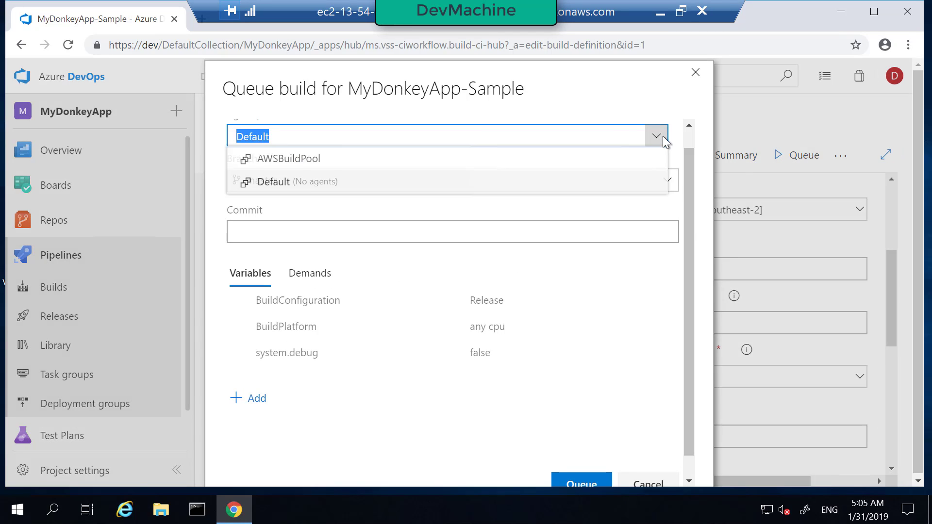
left_click(362, 162)
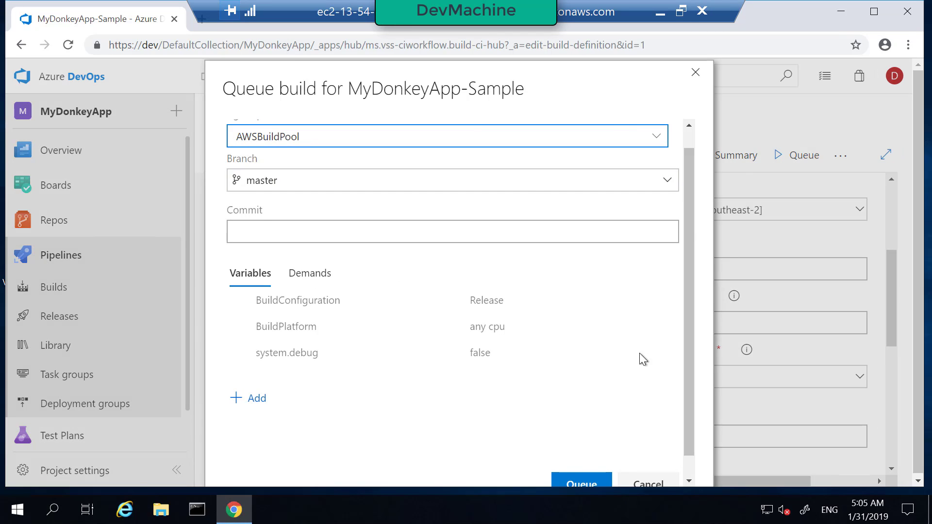
left_click(578, 483)
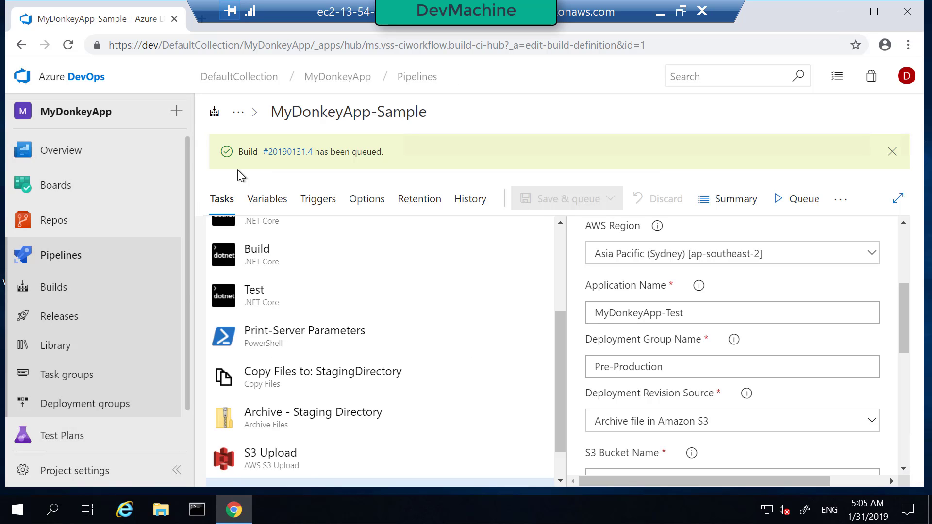
Open the newest MyDonkeyApp-Sample build from the builds history and follow its log through the CodeDeploy task
left_click(47, 290)
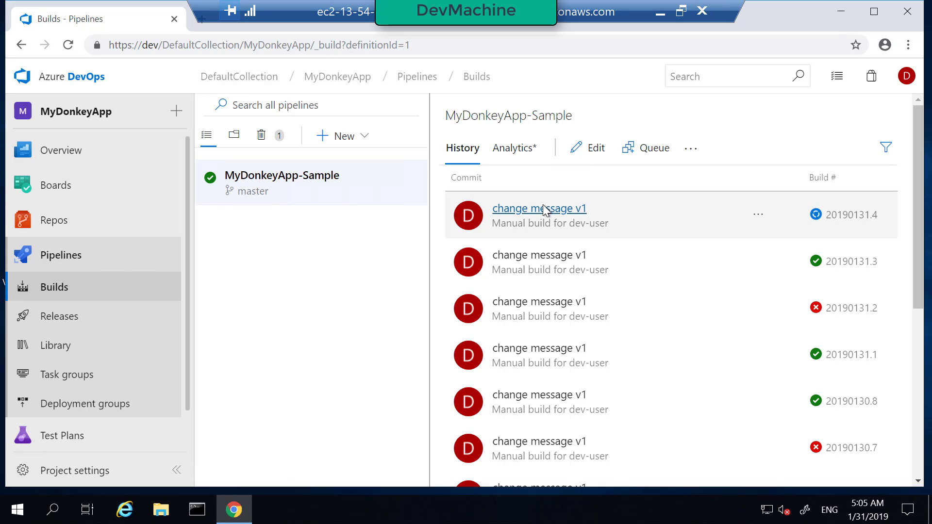
left_click(544, 210)
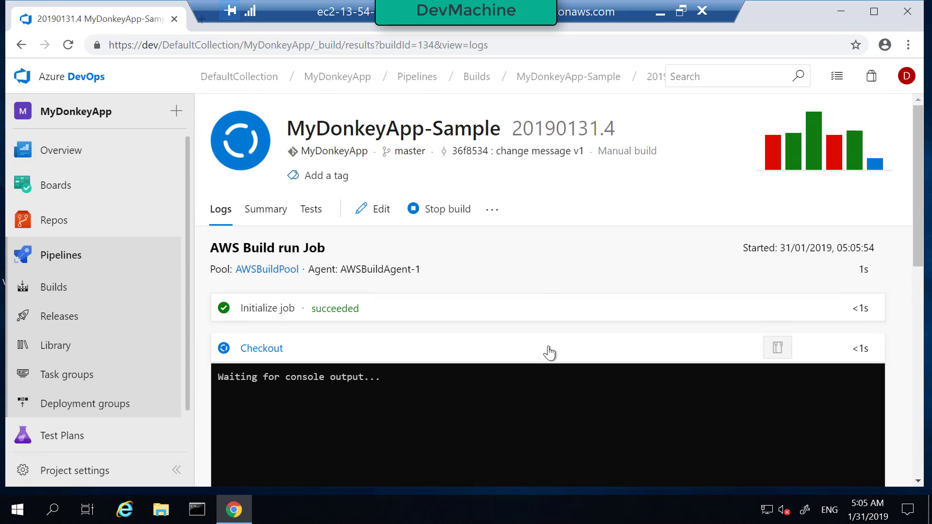
scroll(549, 351, "down", 1)
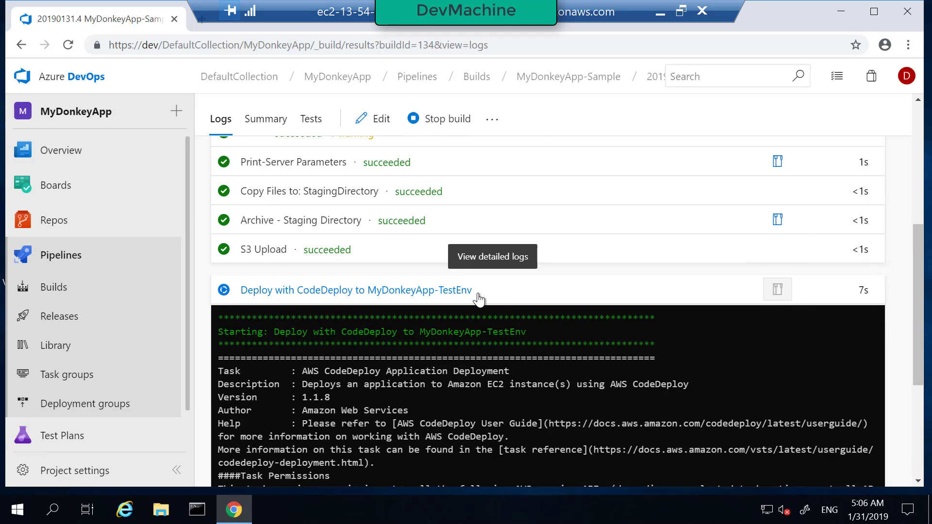
Switch to the AWS console and open the CodeDeploy deployment history, finding the service with the search term code
left_click(660, 16)
left_click(136, 66)
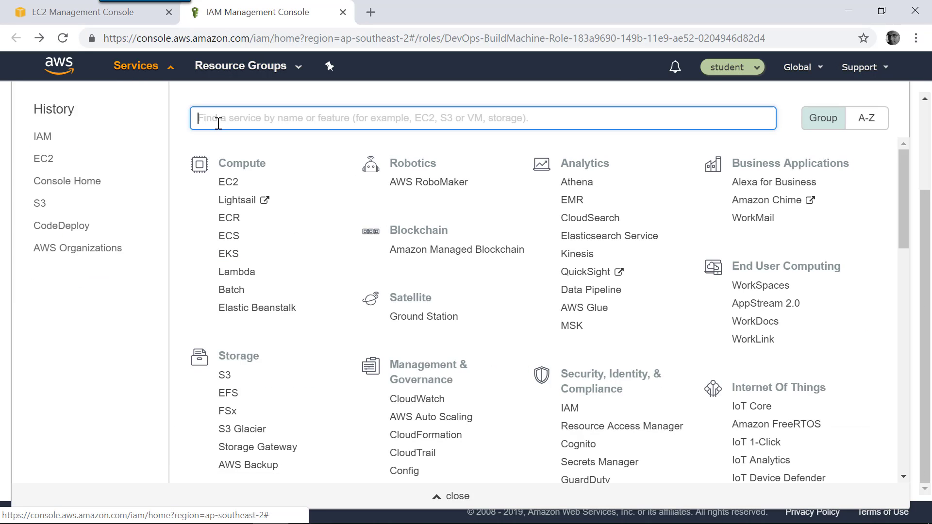
type("code")
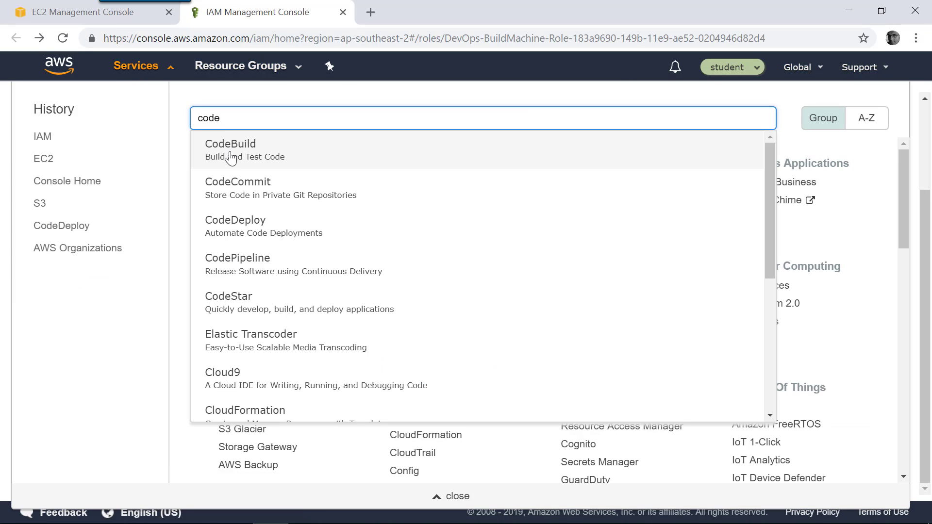
left_click(251, 233)
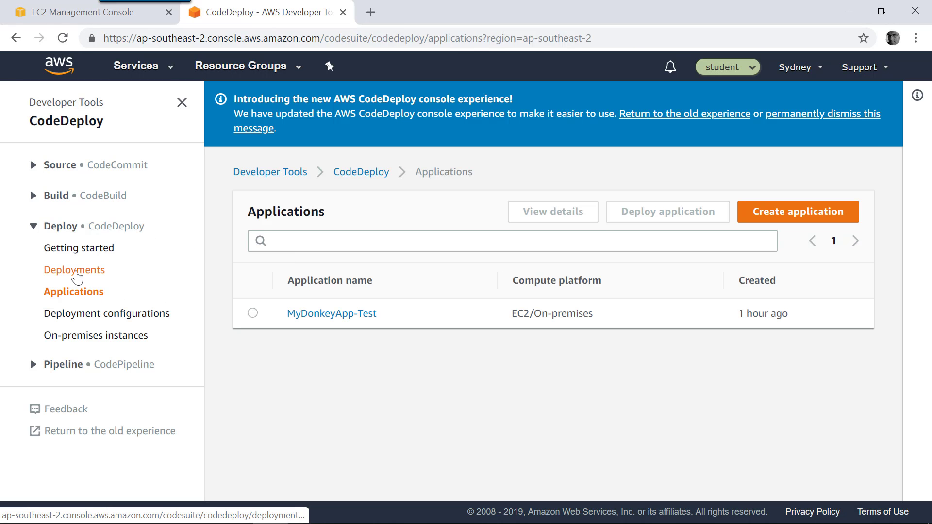
left_click(76, 276)
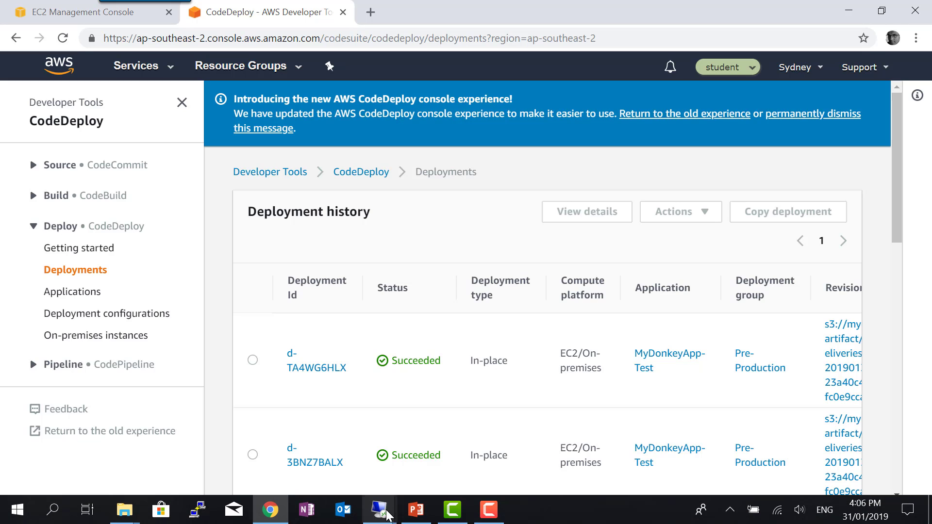
Switch back to DevMachine and check the running build's log down to its final tasks
mouse_move(387, 515)
left_click(335, 456)
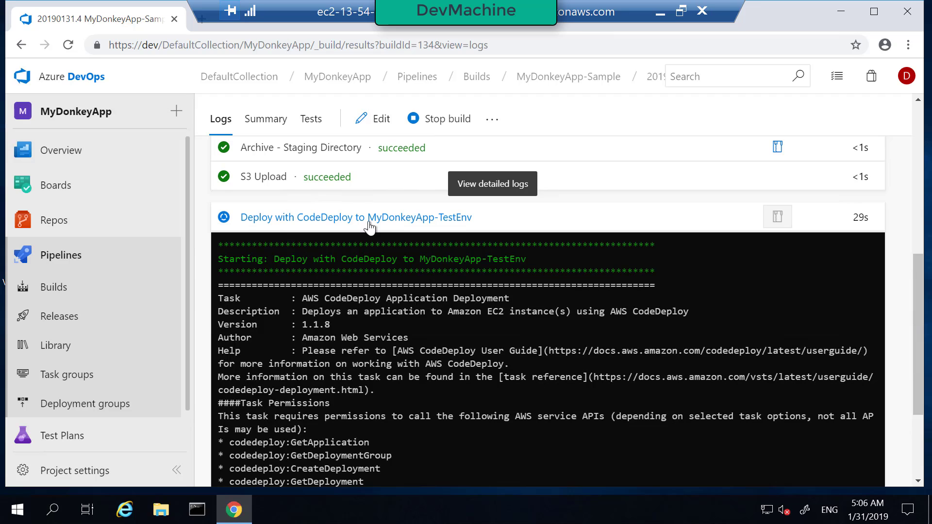
scroll(465, 292, "down", 2)
scroll(465, 291, "down", 2)
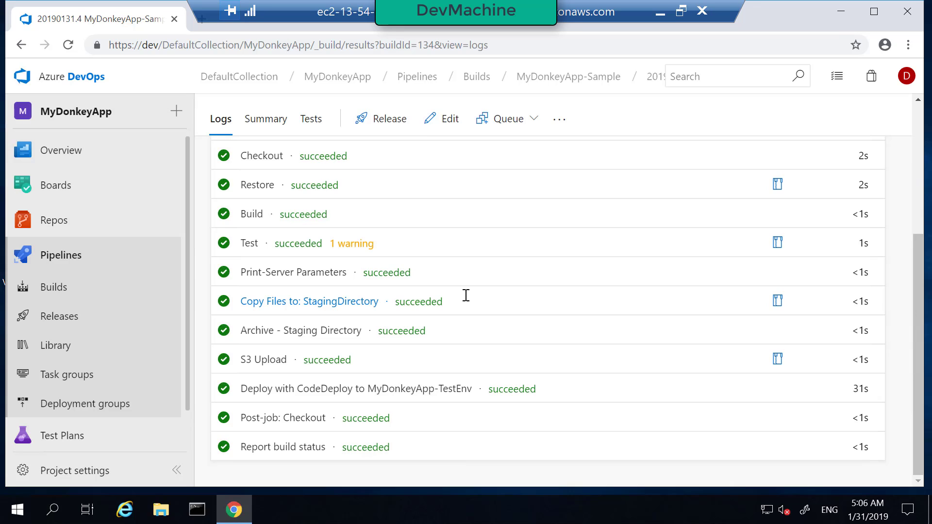
Return to the AWS console and examine the details of the most recent CodeDeploy deployment
left_click(660, 14)
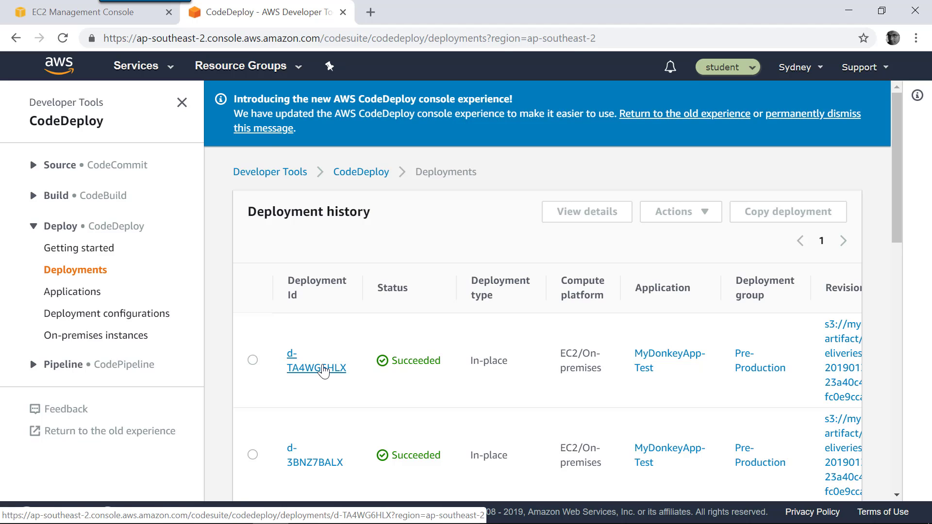
left_click(320, 368)
scroll(505, 300, "down", 3)
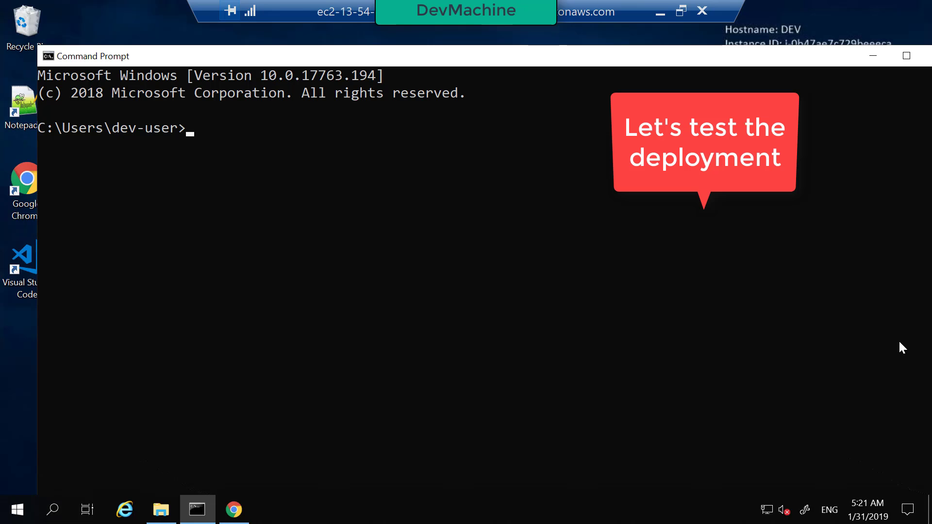
Run dotnet c:\Temp\MyDonkeyApp\MyDonkeyApp.dll in the DevMachine Command Prompt to test the deployed application
type("don")
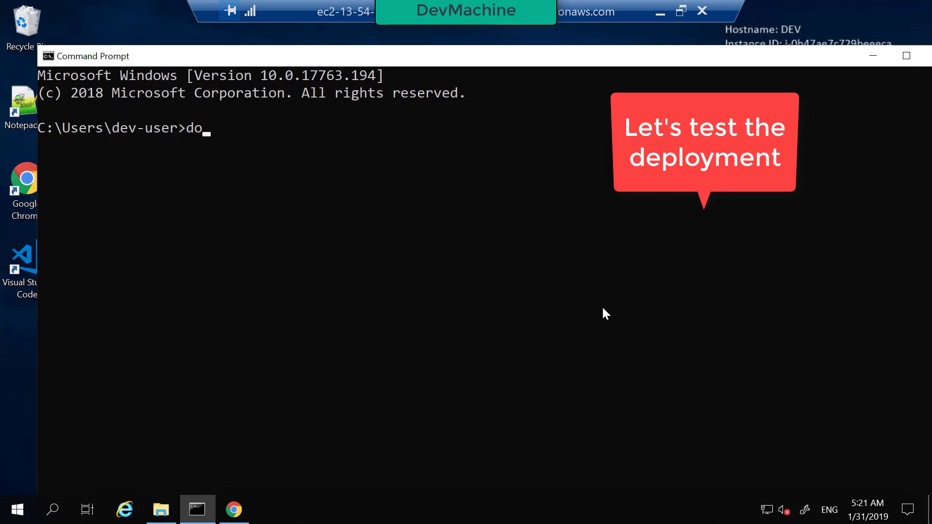
key("BackSpace")
type("tne")
type("t c:\\et")
key("BackSpace")
key("BackSpace")
type("tmp")
key("BackSpace")
key("BackSpace")
type("emp")
key("Tab")
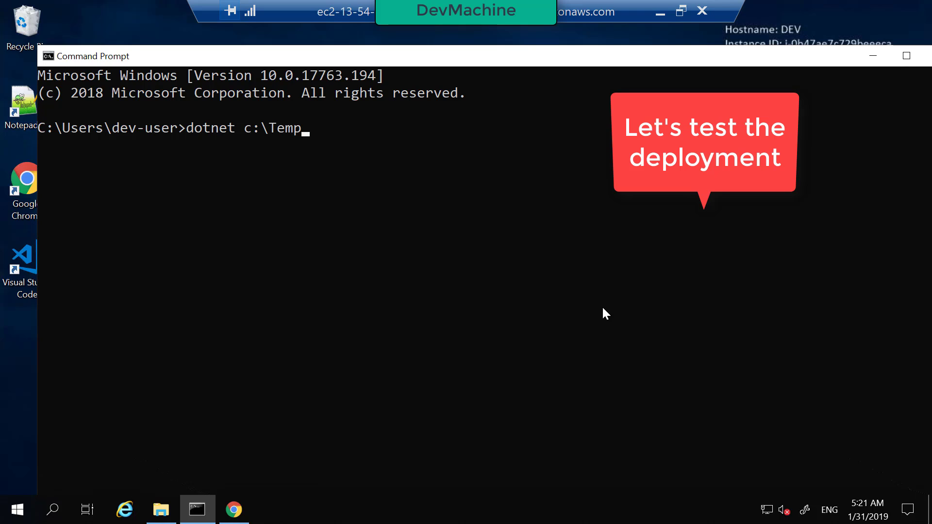
type("\\mydo")
key("Tab")
type(".dl")
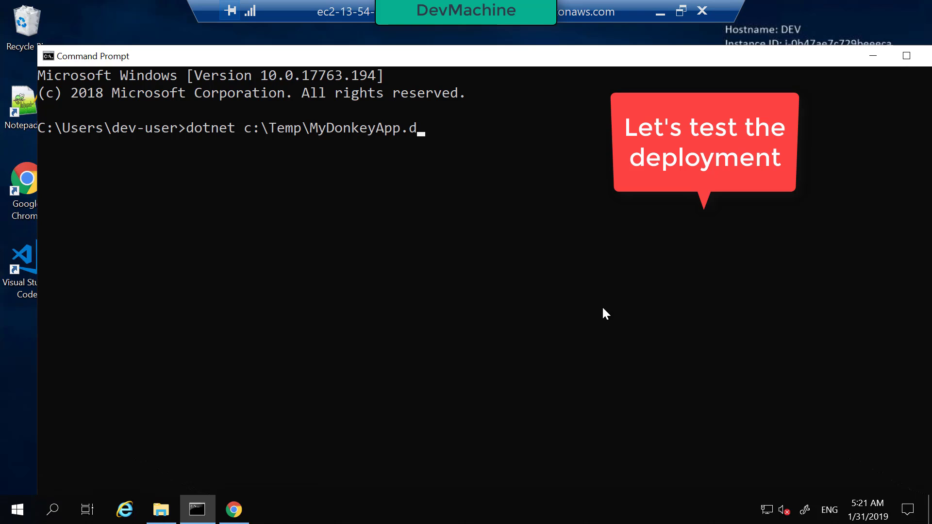
key("BackSpace")
key("BackSpace")
type("\\my")
key("Tab")
key("Tab")
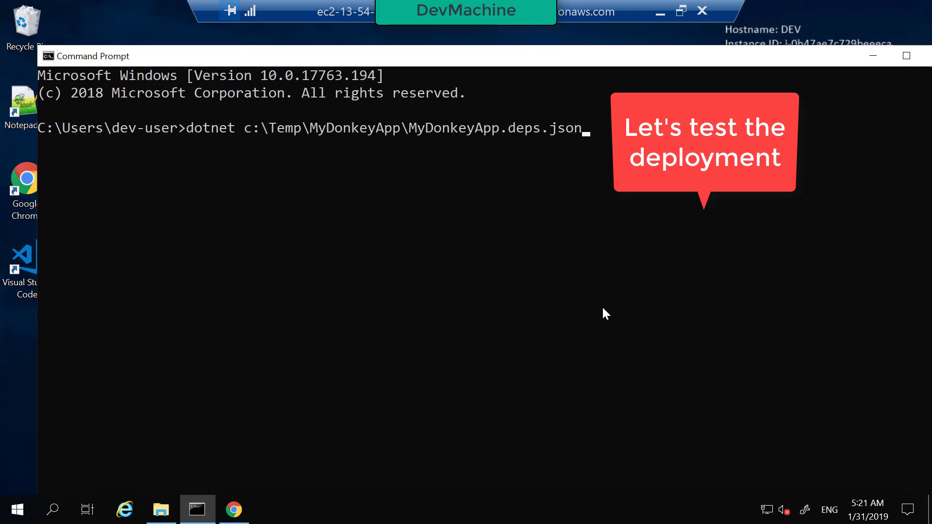
key("Tab")
key("Return")
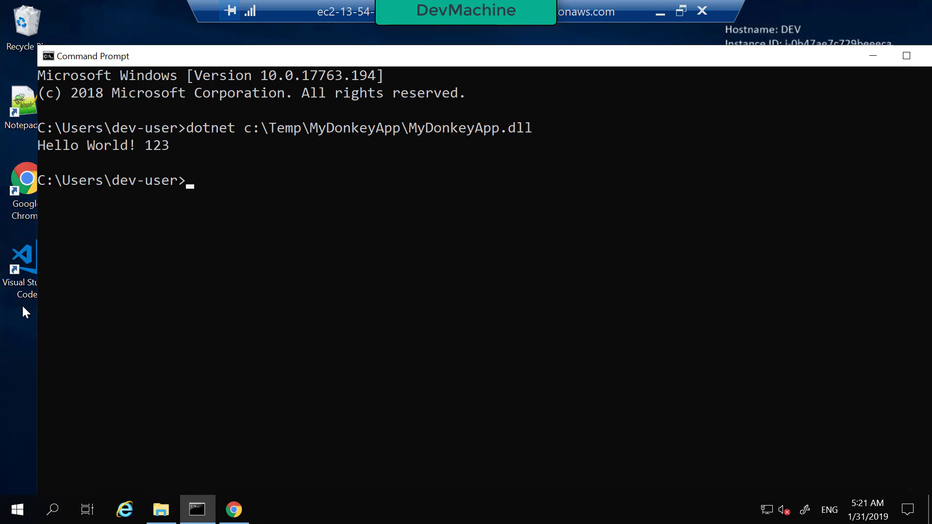
Switch to Azure DevOps in Chrome and check the continuous integration trigger of the MyDonkeyApp-Sample pipeline
left_click(234, 512)
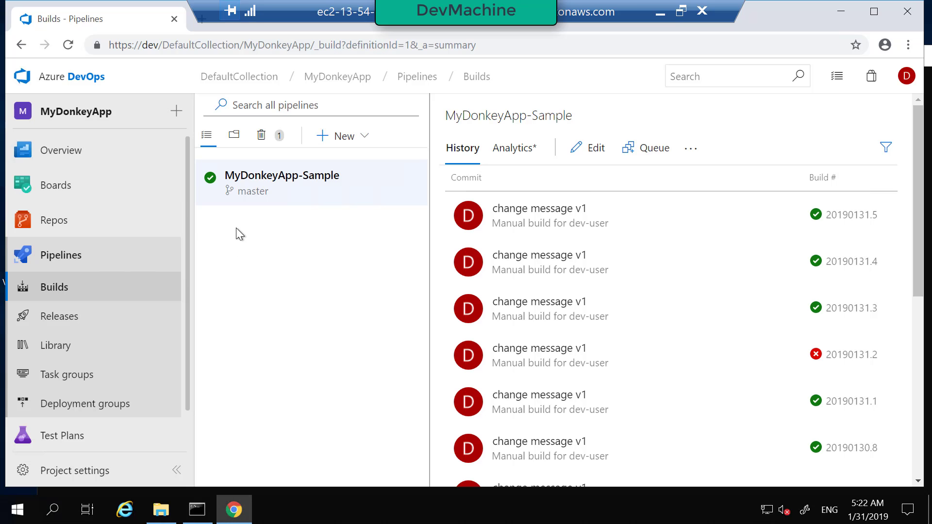
left_click(595, 148)
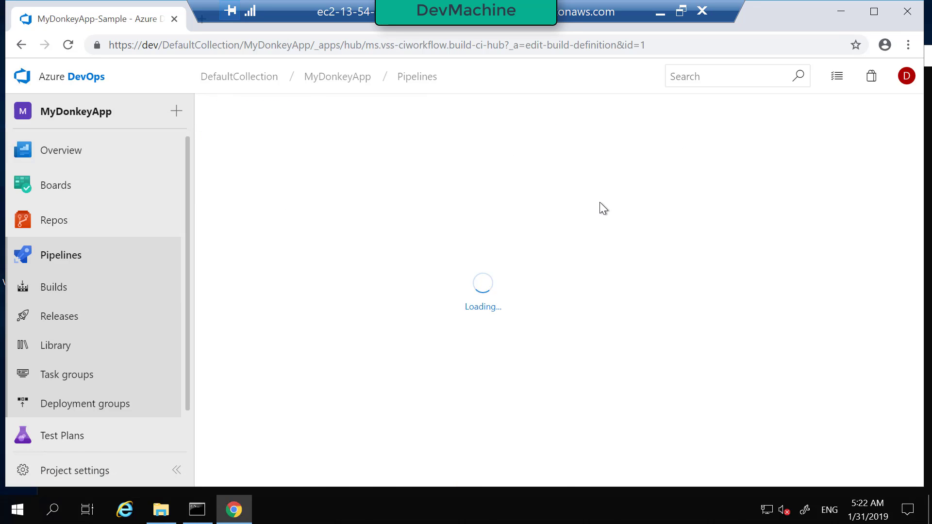
left_click(329, 163)
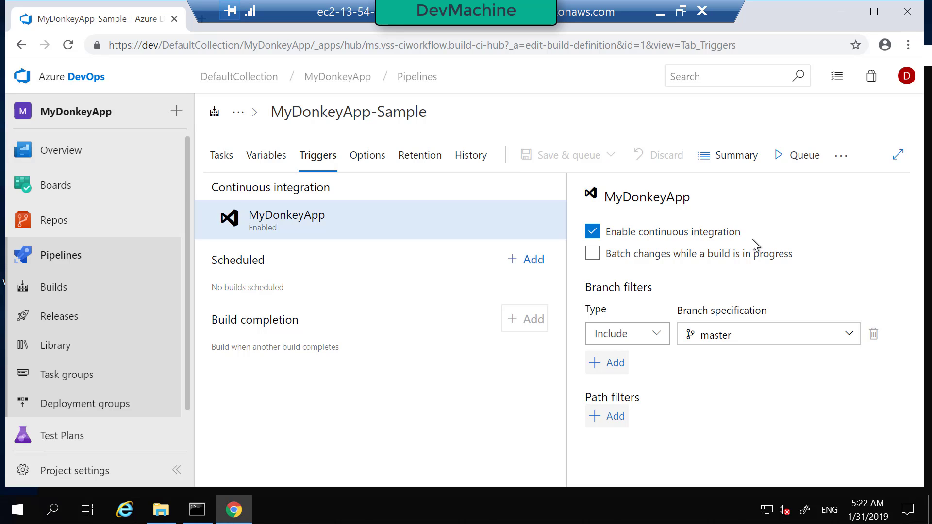
Minimize the browser and launch Visual Studio Code from the DevMachine desktop
left_click(837, 13)
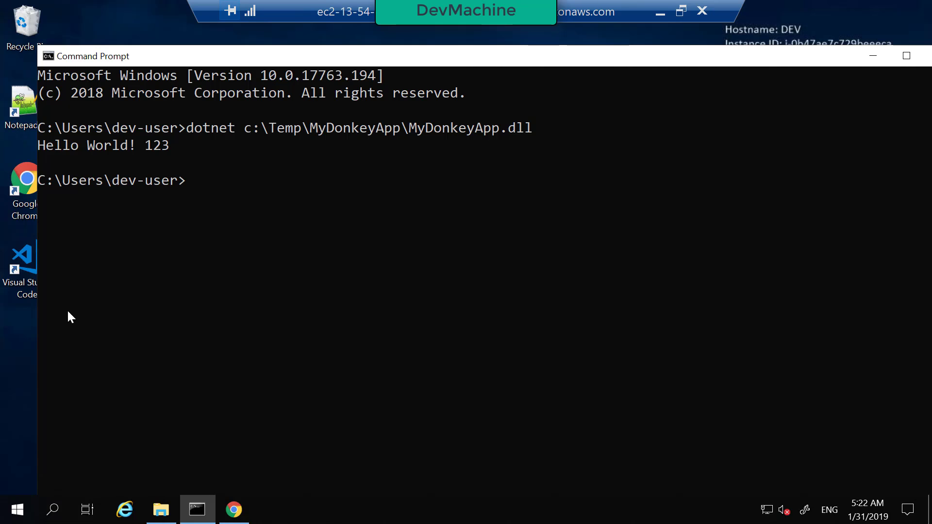
double_click(19, 281)
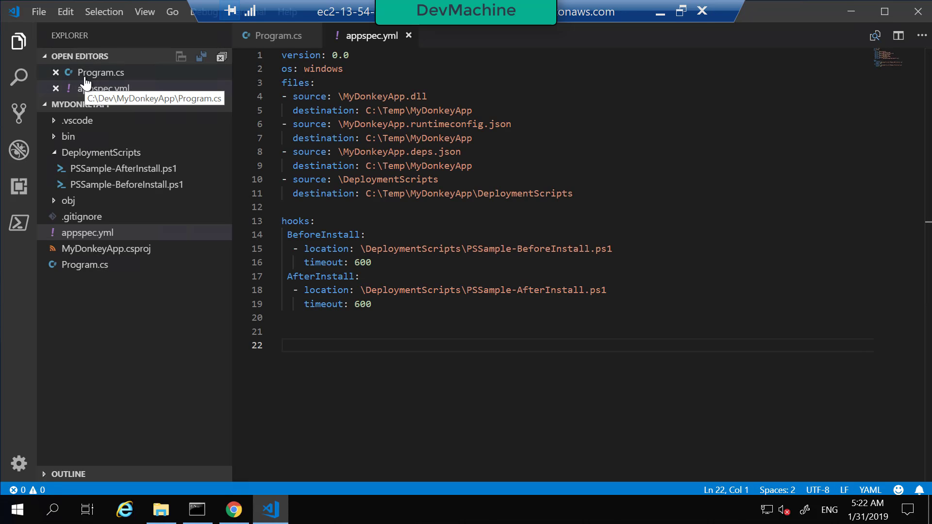
left_click(39, 13)
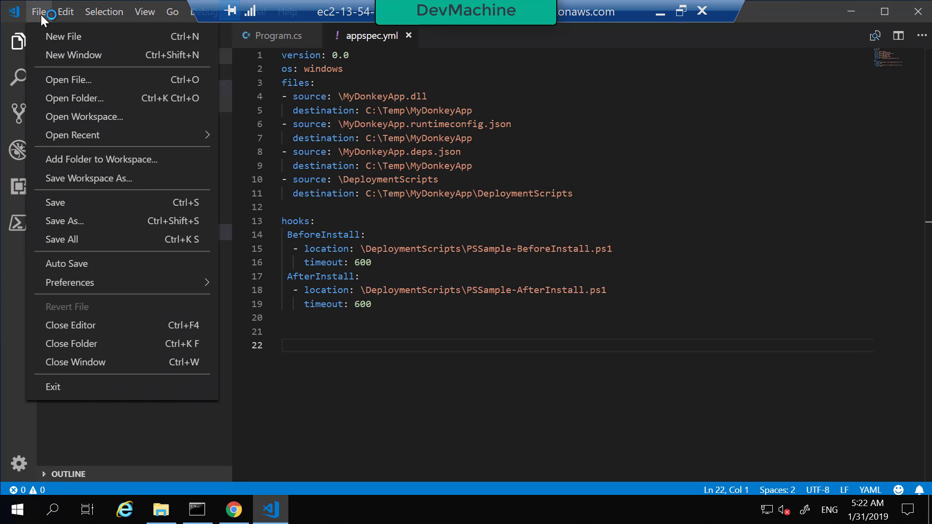
left_click(88, 100)
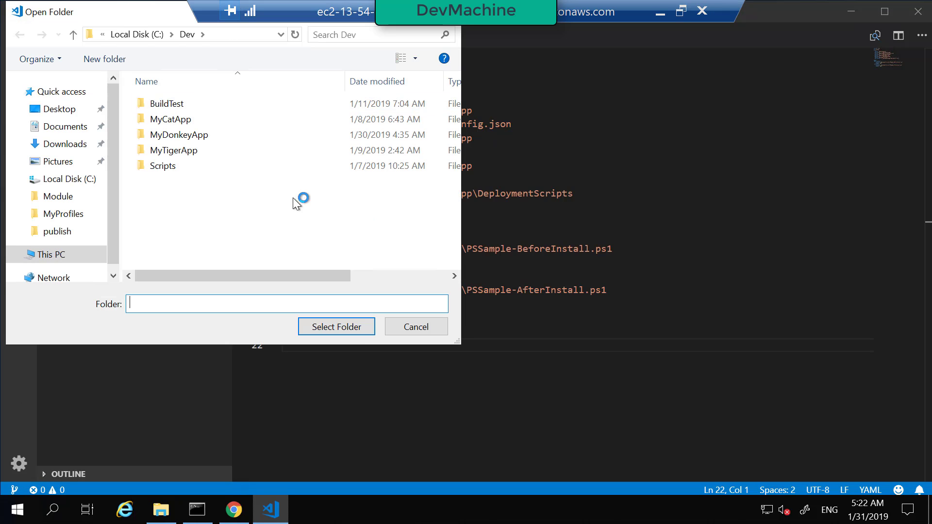
double_click(203, 138)
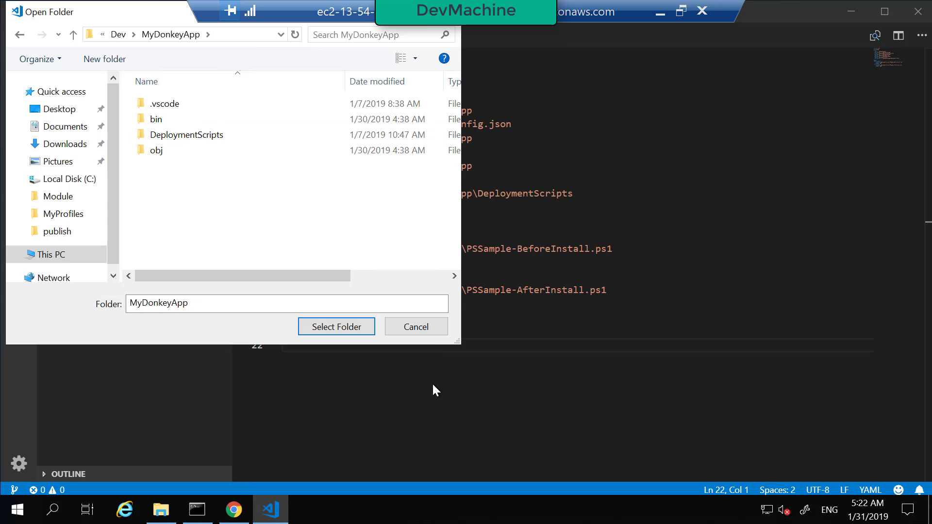
left_click(429, 328)
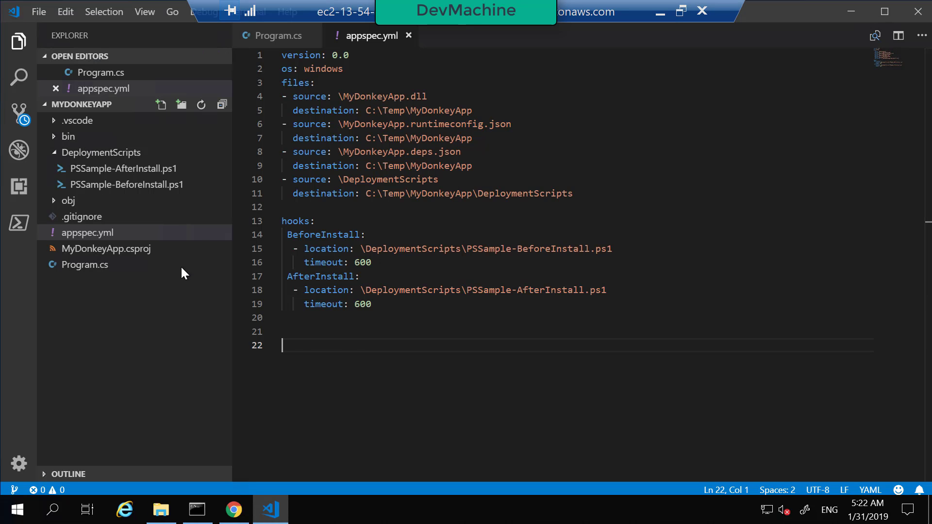
Replace the Console.WriteLine message in Program.cs with "Donkey ate an apple" and save the file
left_click(95, 271)
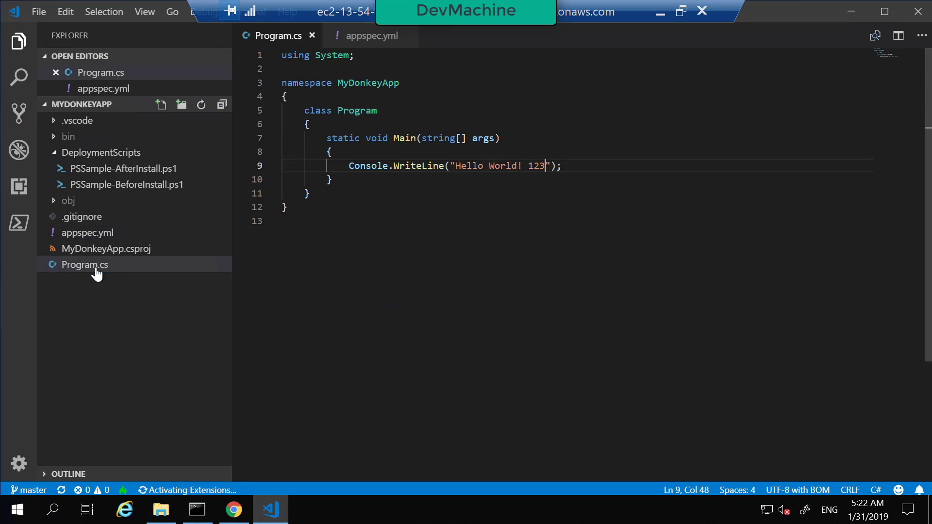
left_click(484, 171)
left_click(494, 171)
left_click_drag(544, 170, 455, 168)
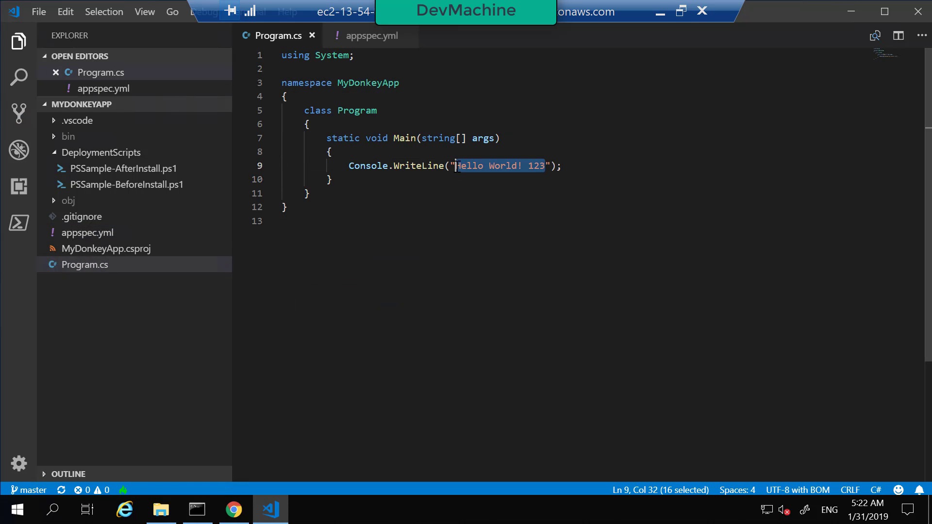
key("BackSpace")
type("Donkey ate an")
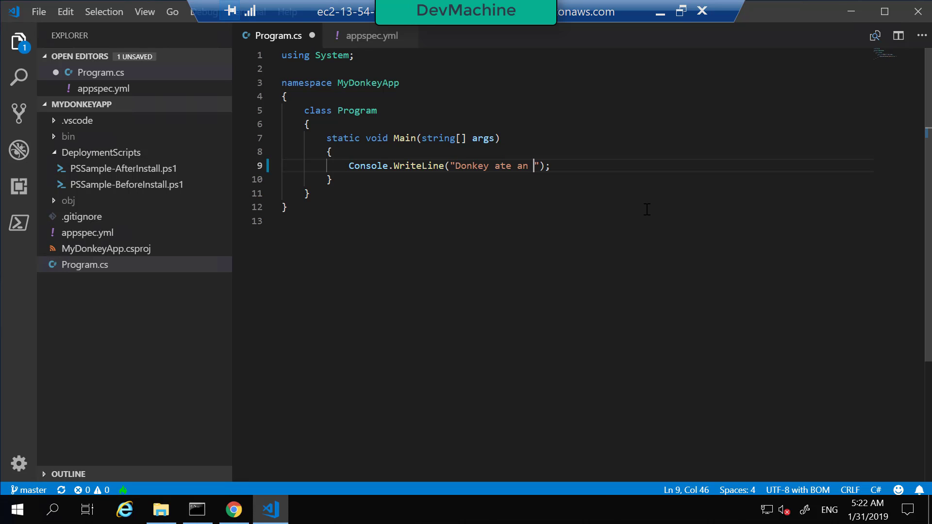
type(" apple")
key("ctrl+s")
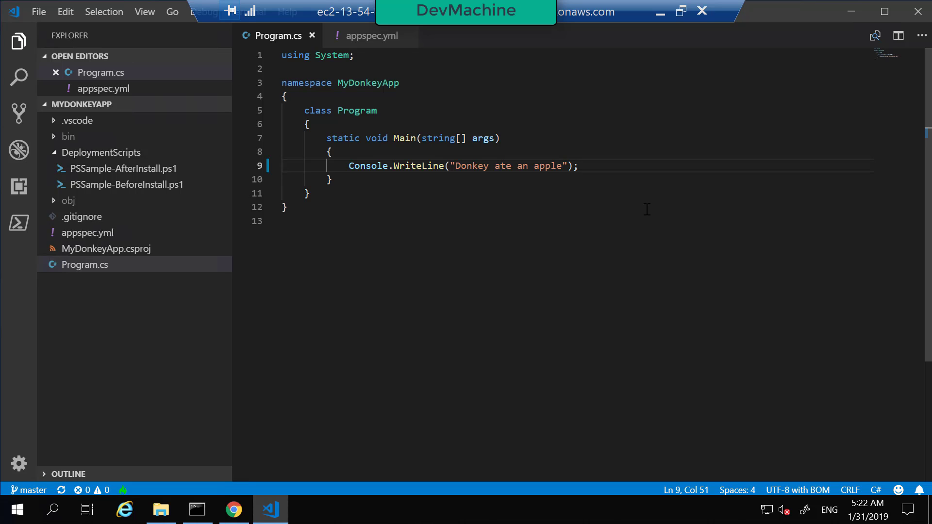
left_click(647, 209)
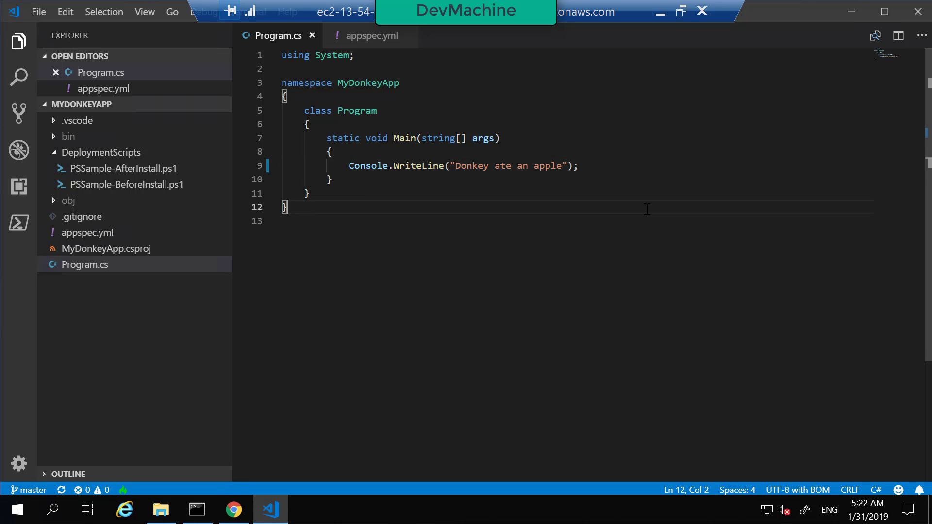
Commit the Program.cs change with the message "change the message v2", staging it automatically, and push the commit to the remote repository
left_click(20, 113)
left_click(97, 101)
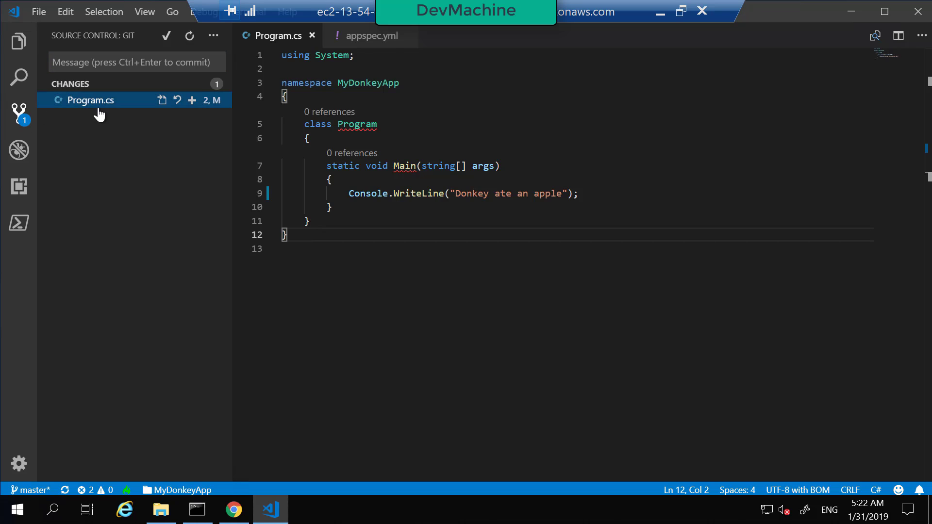
left_click(117, 66)
type("chan")
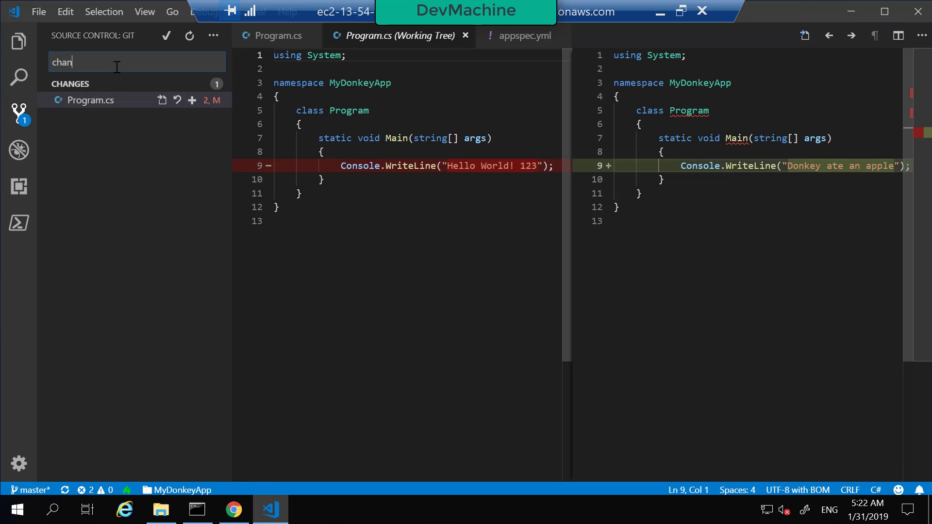
type("ge the message v2")
left_click(165, 39)
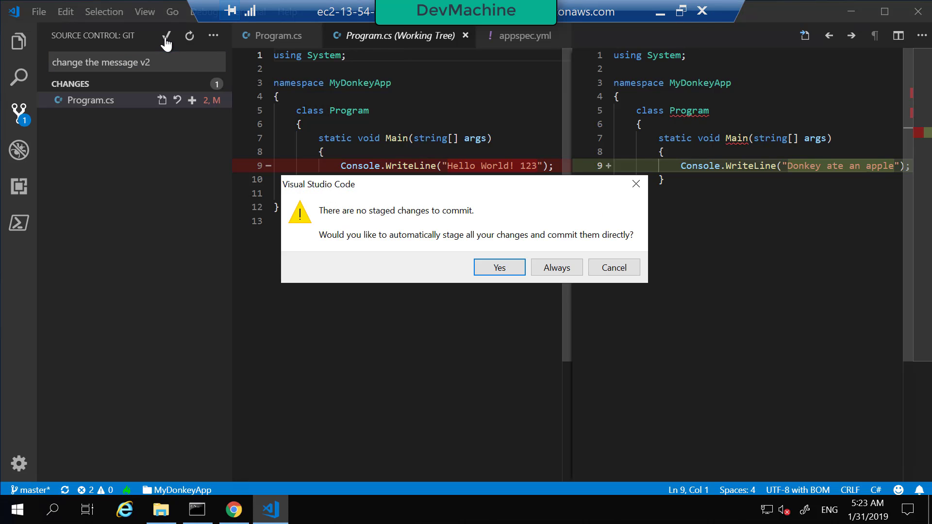
left_click(488, 266)
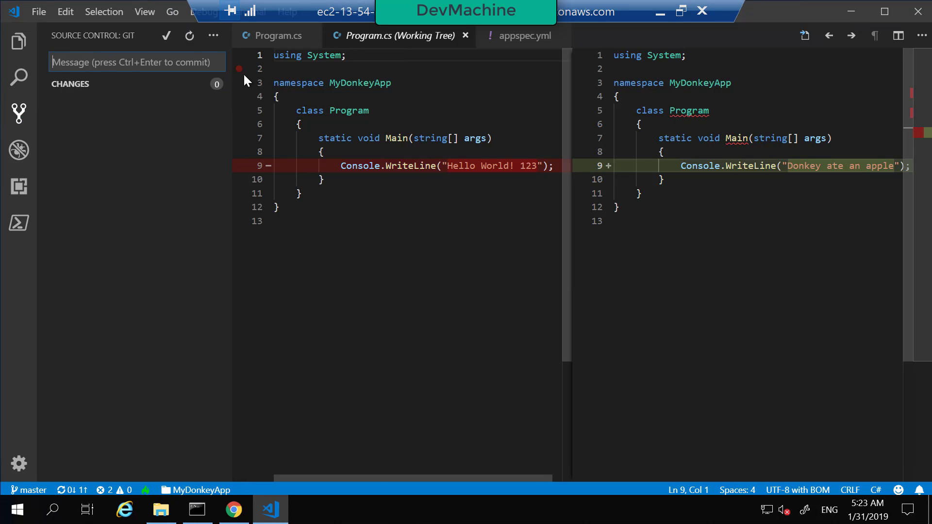
left_click(212, 39)
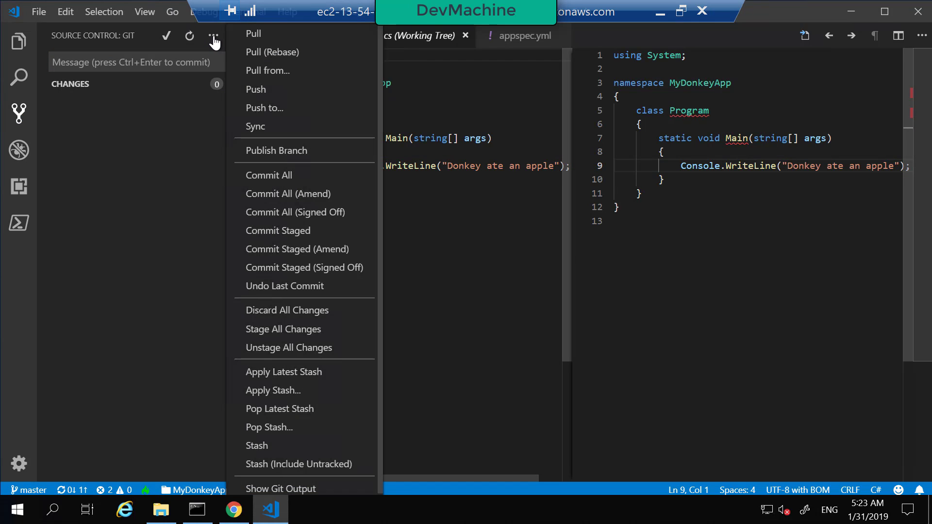
left_click(263, 91)
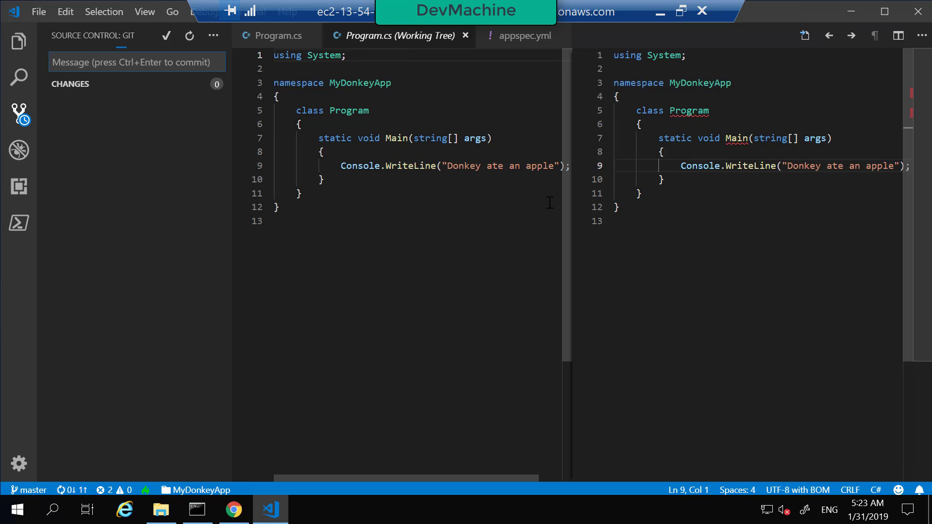
Check the timestamp in my_powershell_gen_file in C:\Temp\MyDonkeyApp, and close the file and its folder
left_click(161, 510)
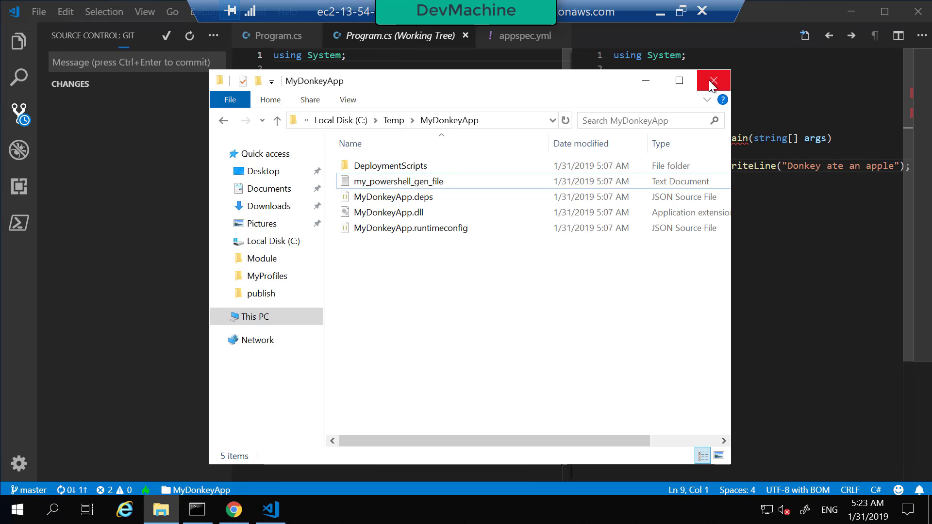
double_click(468, 183)
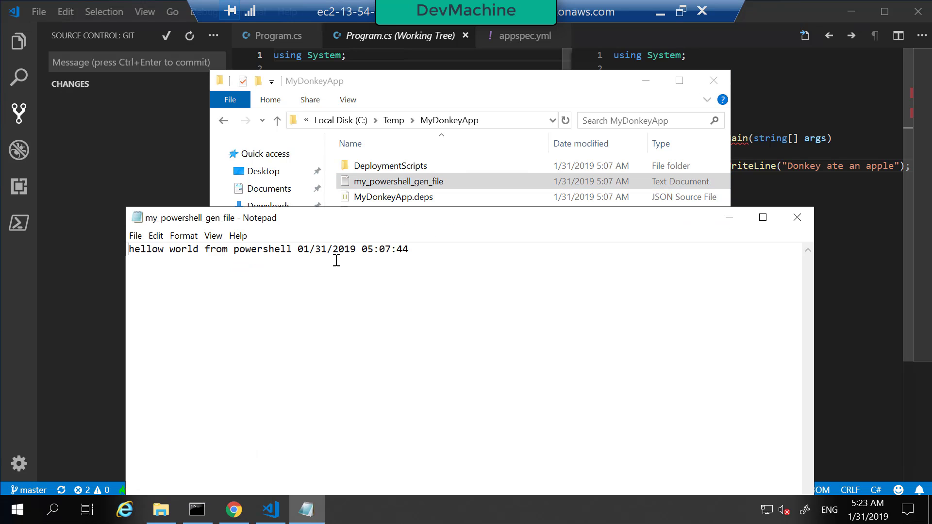
left_click(414, 251)
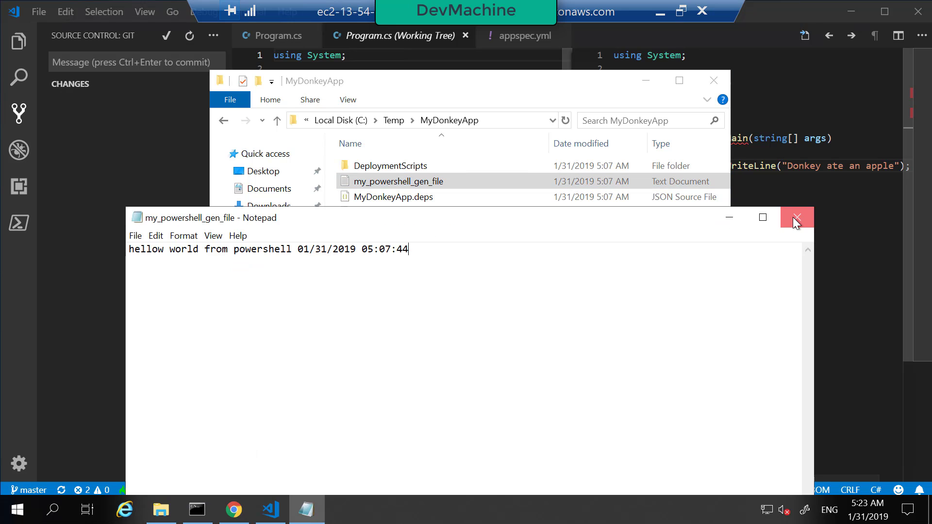
left_click(798, 218)
left_click(714, 80)
left_click(698, 231)
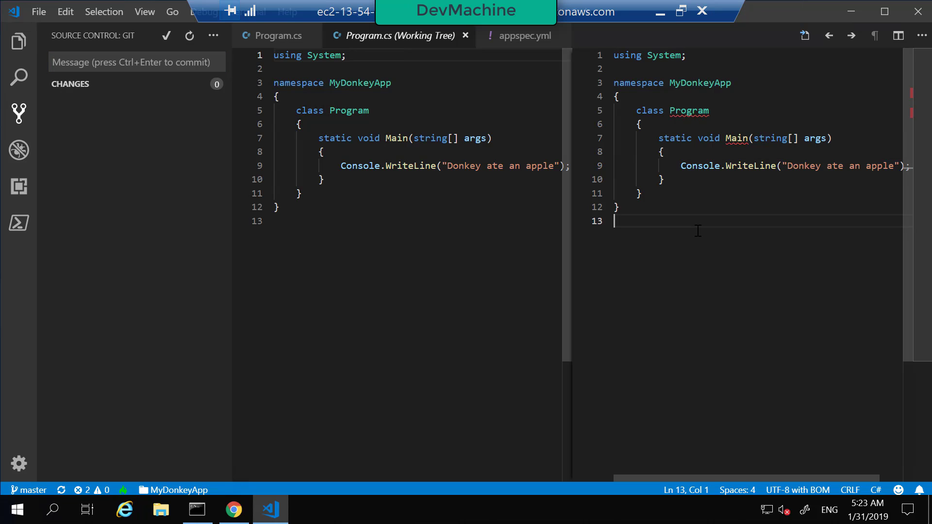
Switch to Azure DevOps in Chrome and inspect the job logs of the "change the message v2" build
left_click(234, 510)
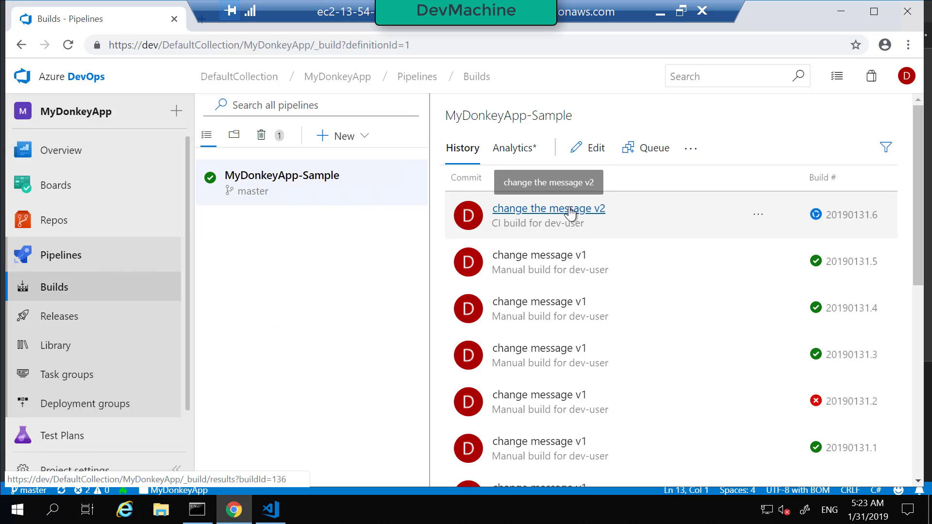
left_click(568, 212)
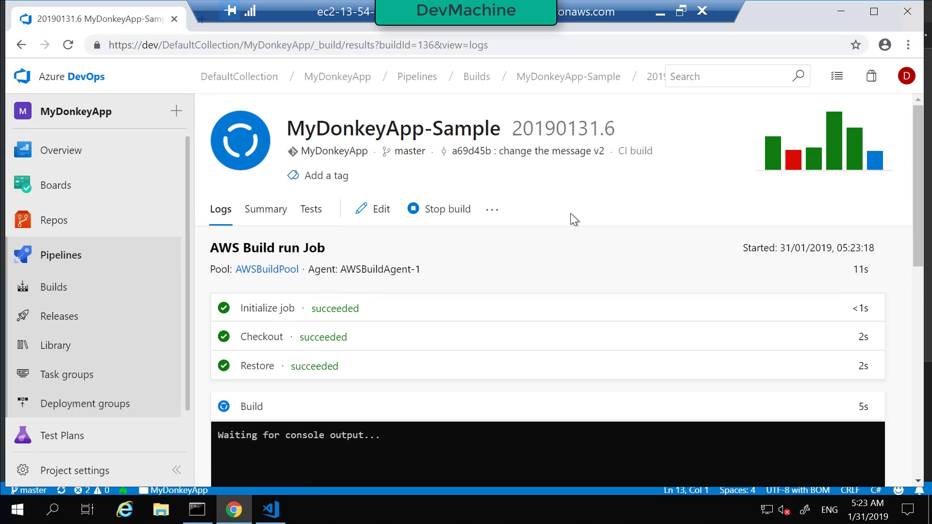
scroll(570, 213, "down", 2)
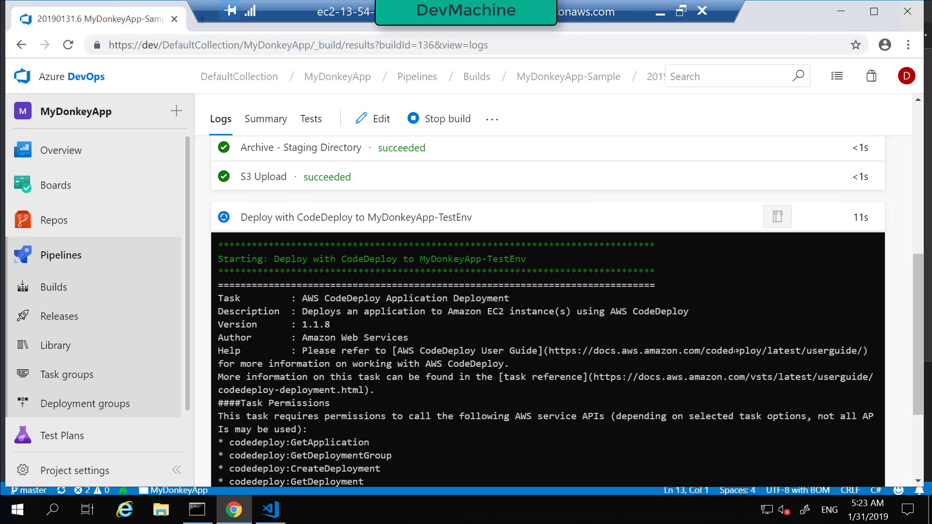
scroll(735, 348, "down", 1)
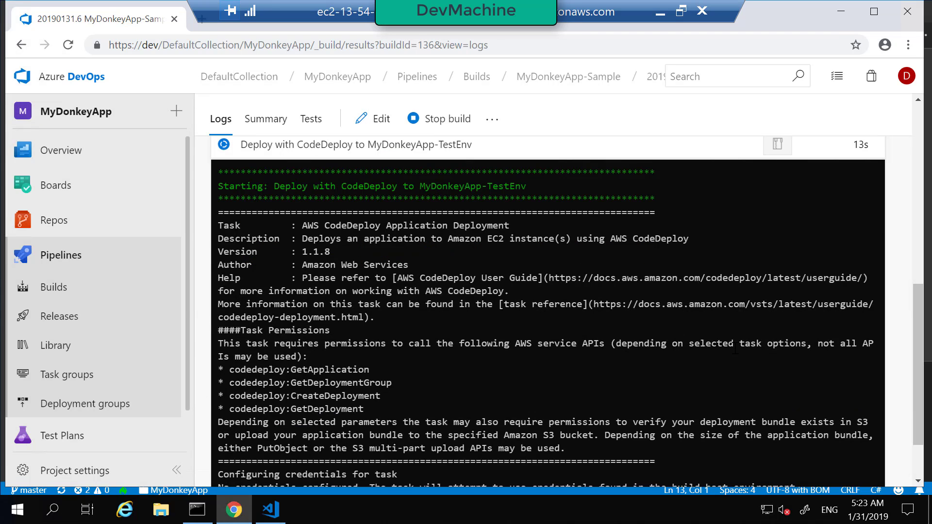
scroll(723, 256, "up", 2)
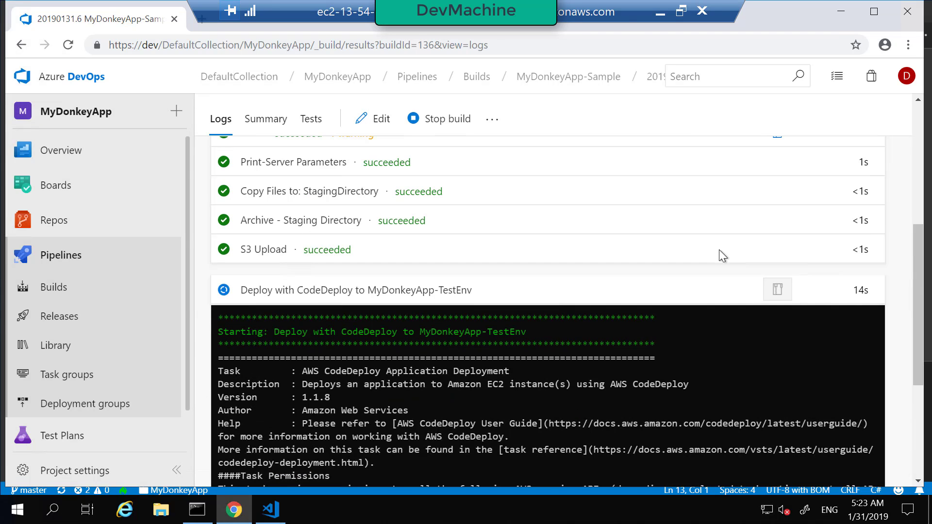
Switch to the local AWS console and check the status of the latest MyDonkeyApp-Test deployment in CodeDeploy
left_click(659, 11)
left_click(135, 68)
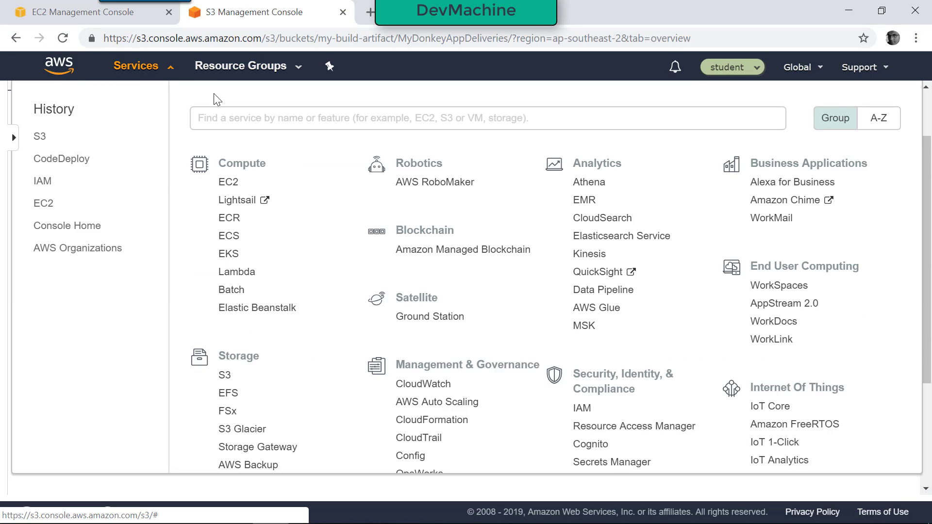
type("code")
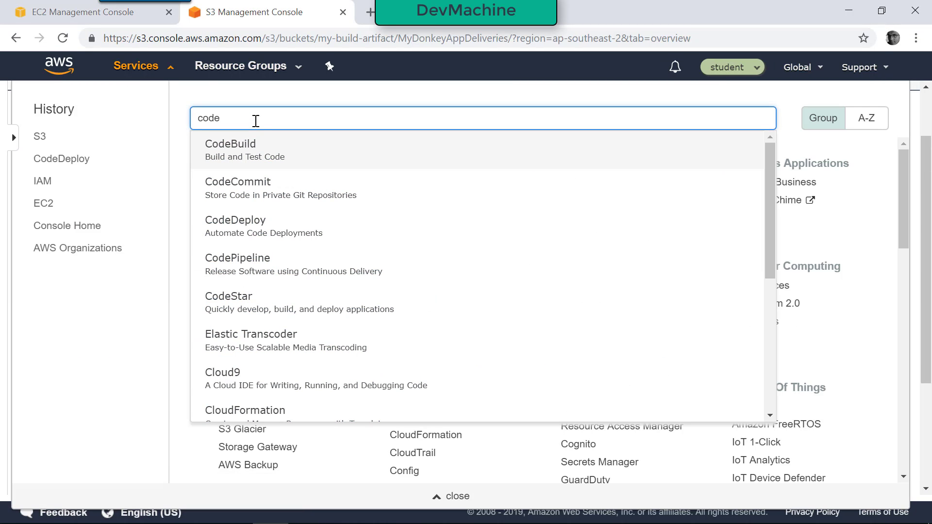
left_click(261, 231)
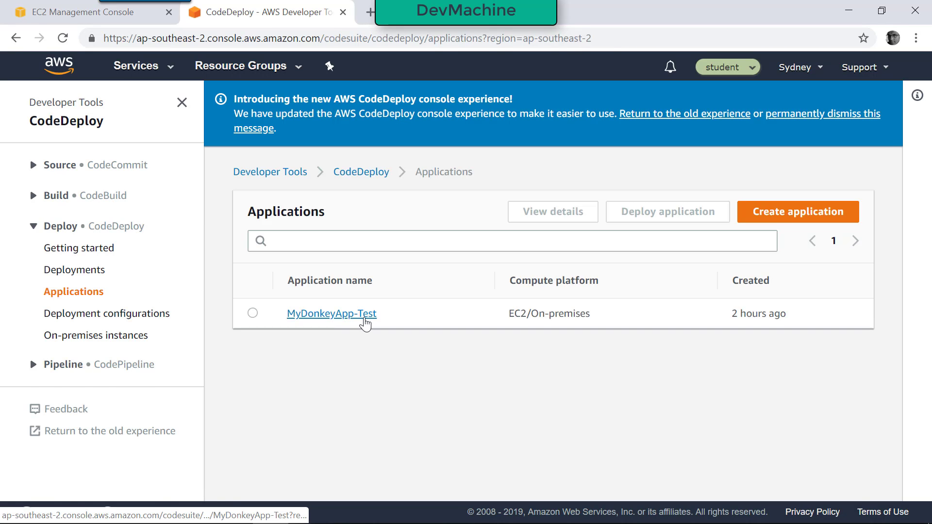
left_click(365, 324)
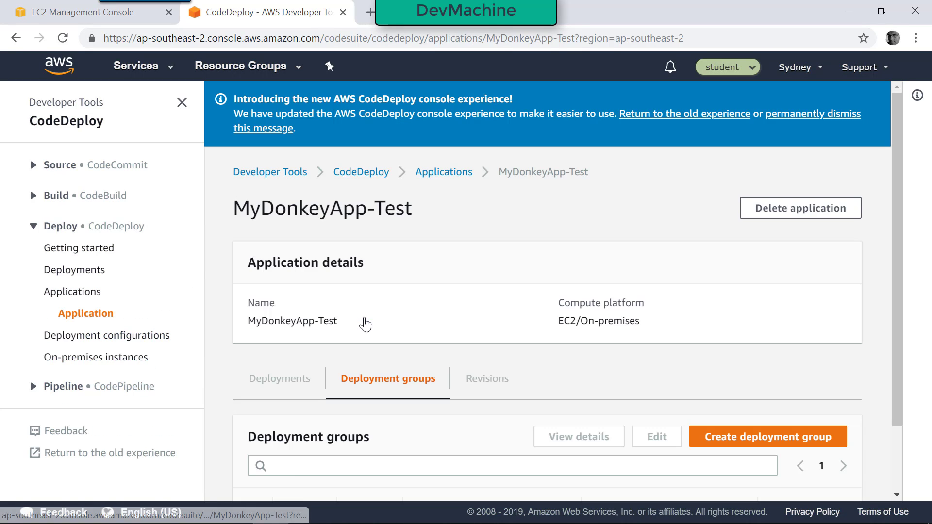
left_click(91, 270)
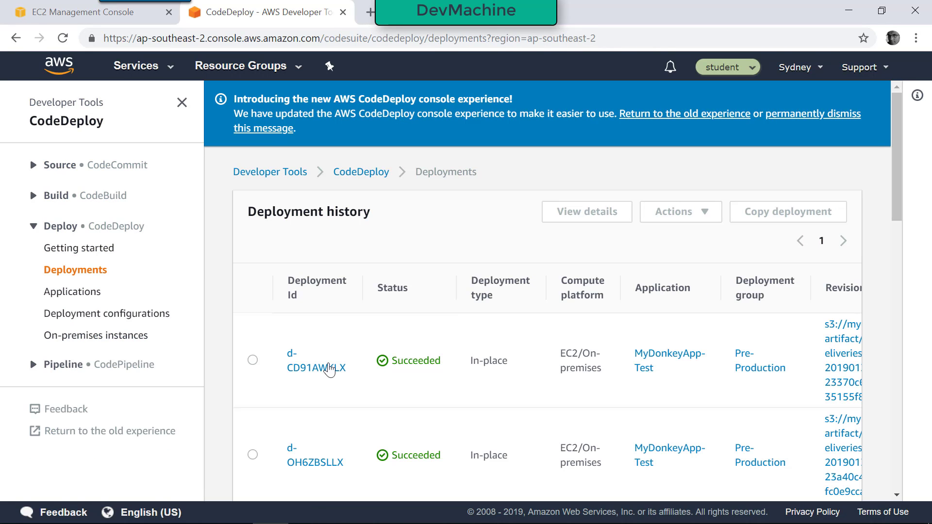
left_click(327, 369)
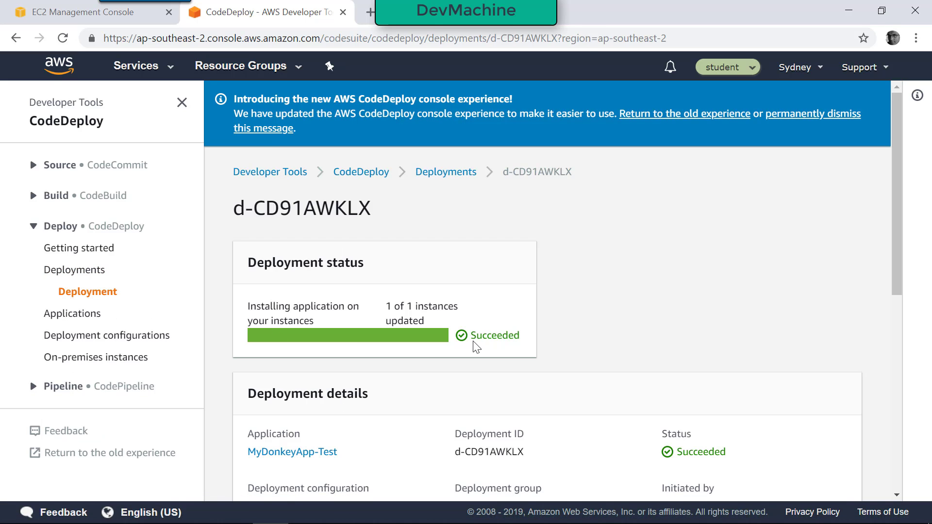
Return to DevMachine and rerun dotnet c:\Temp\MyDonkeyApp\MyDonkeyApp.dll in Command Prompt to test the new deployment, then minimize the window
mouse_move(381, 511)
left_click(334, 451)
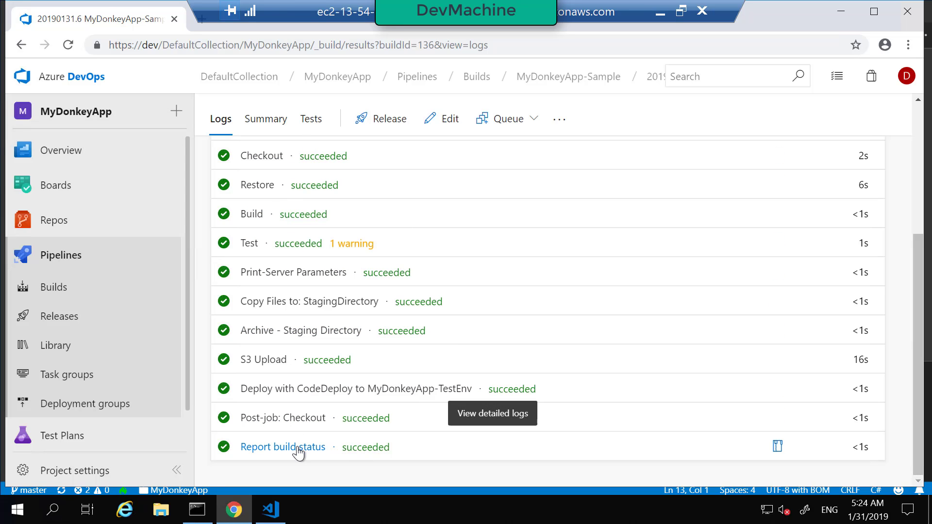
left_click(199, 510)
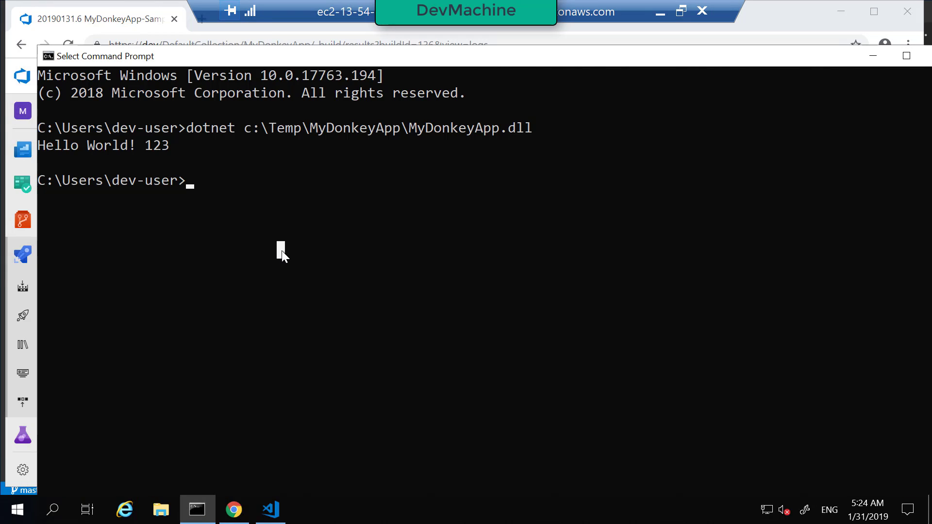
key("Up")
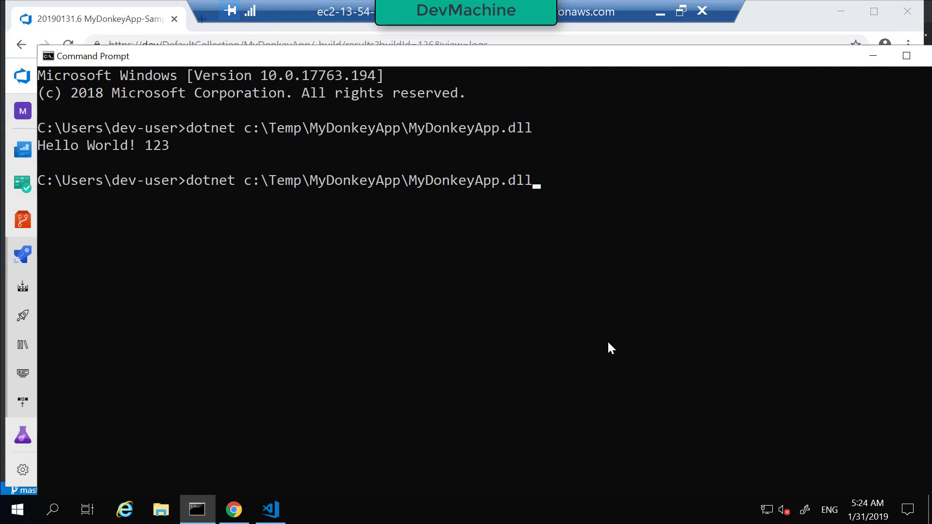
key("Return")
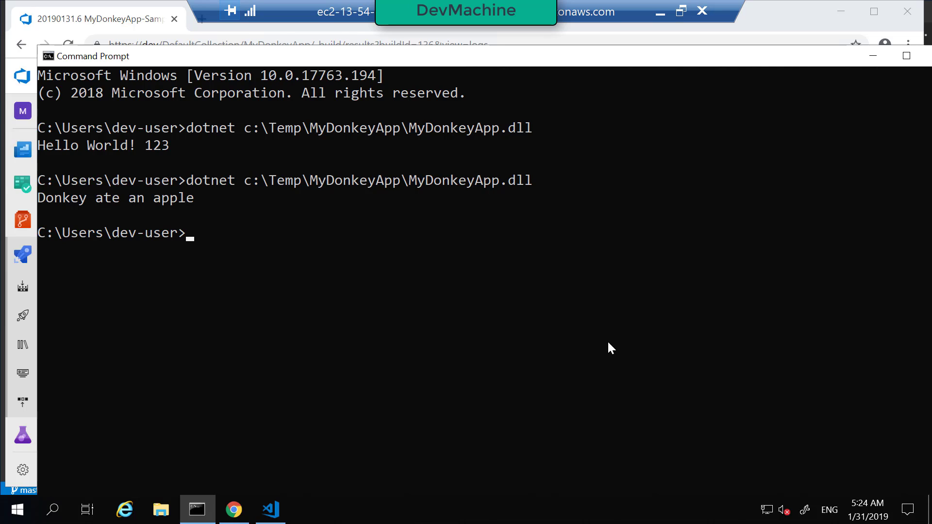
left_click(869, 57)
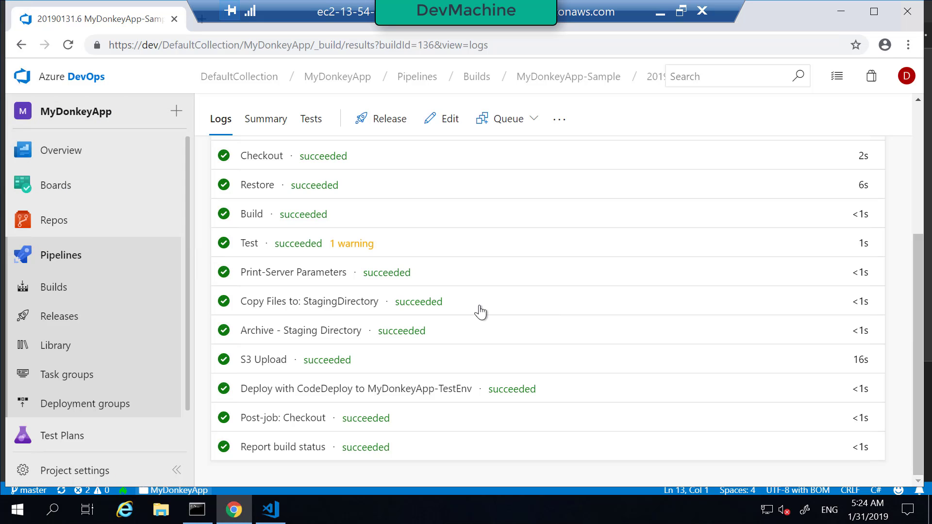